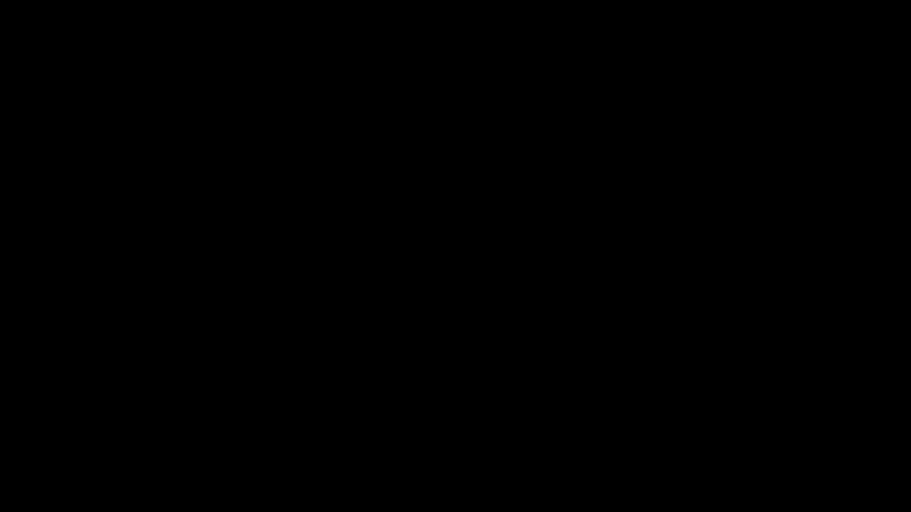
Check the Customer Name label and its value on the Kareena sheet.
key(Up)
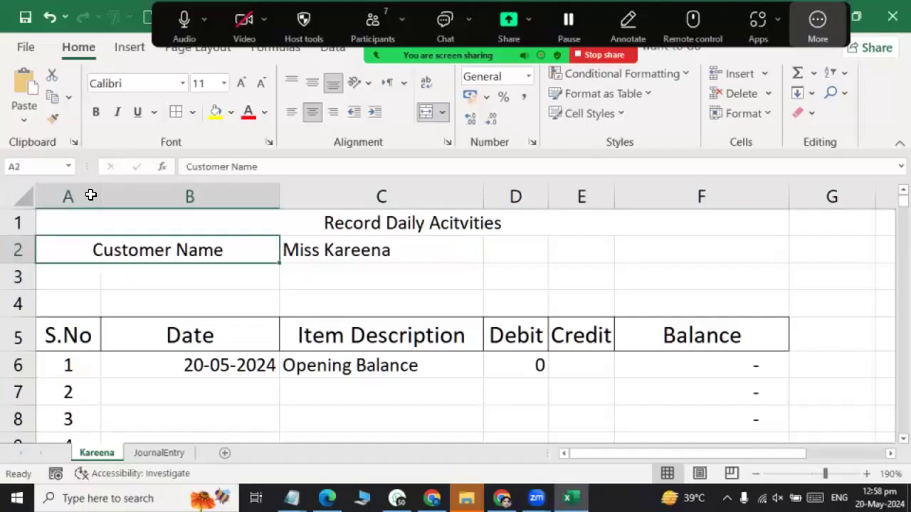
key(Right)
key(Left)
key(Right)
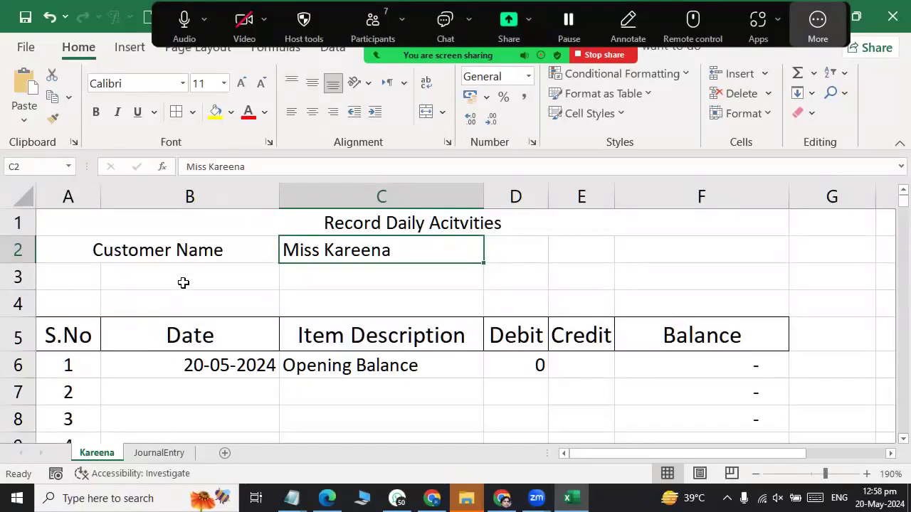
click(165, 254)
click(310, 246)
Copy the Kareena sheet to a new Kareena (2) sheet placed before the original.
right_click(93, 455)
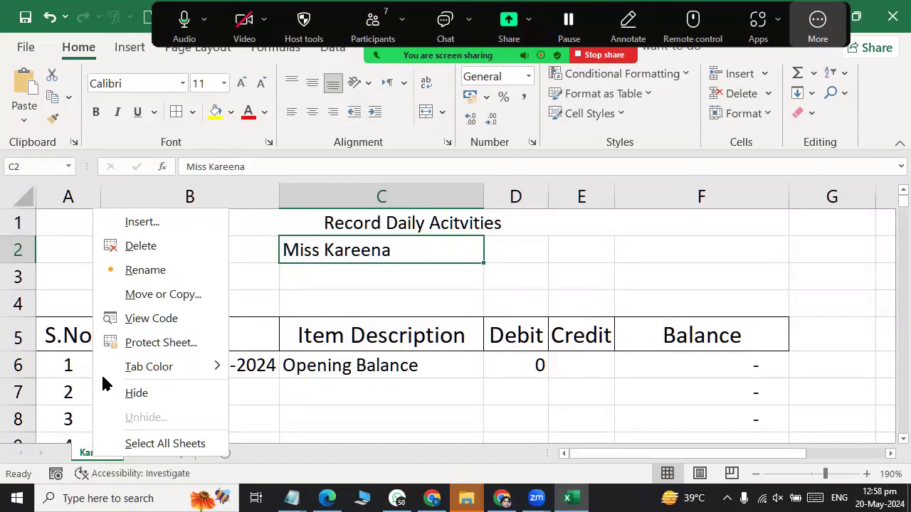
click(135, 299)
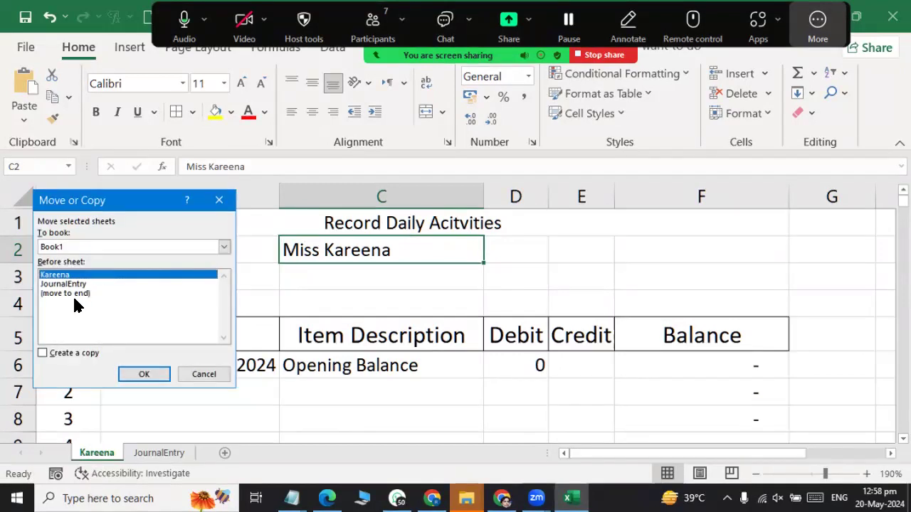
key(alt+c)
key(Return)
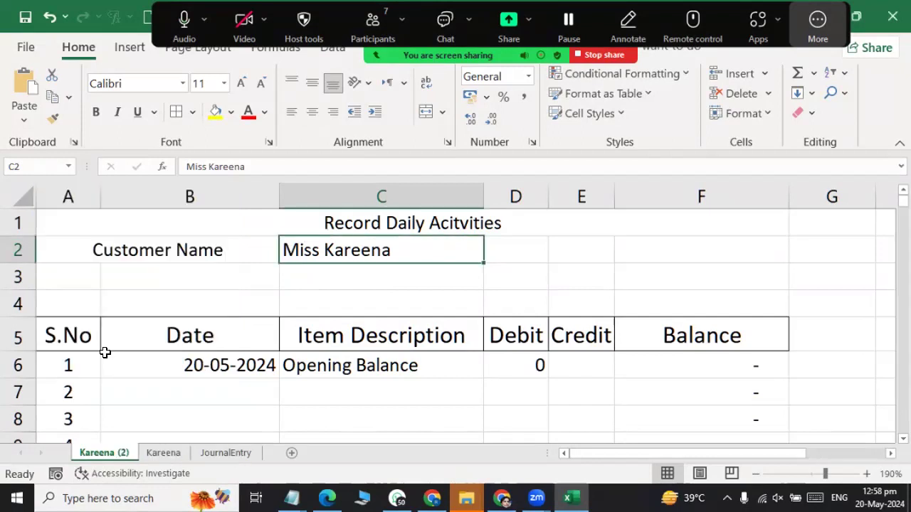
key(alt+h)
Rename the copied sheet tab to Kashish.
key(o)
key(r)
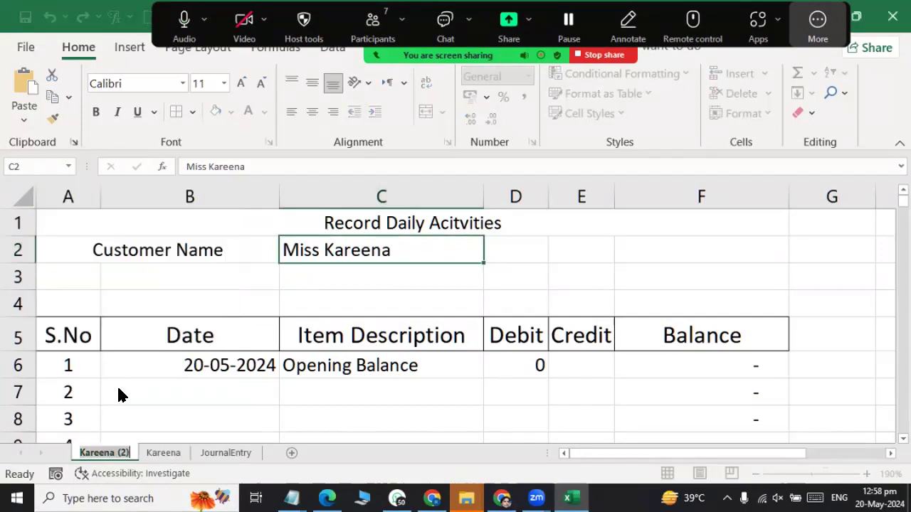
text(Ka)
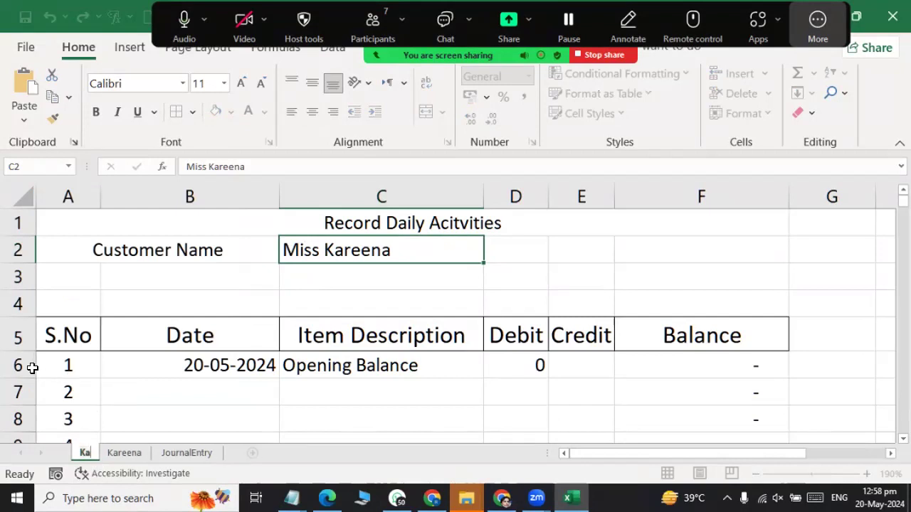
text(shish)
key(Return)
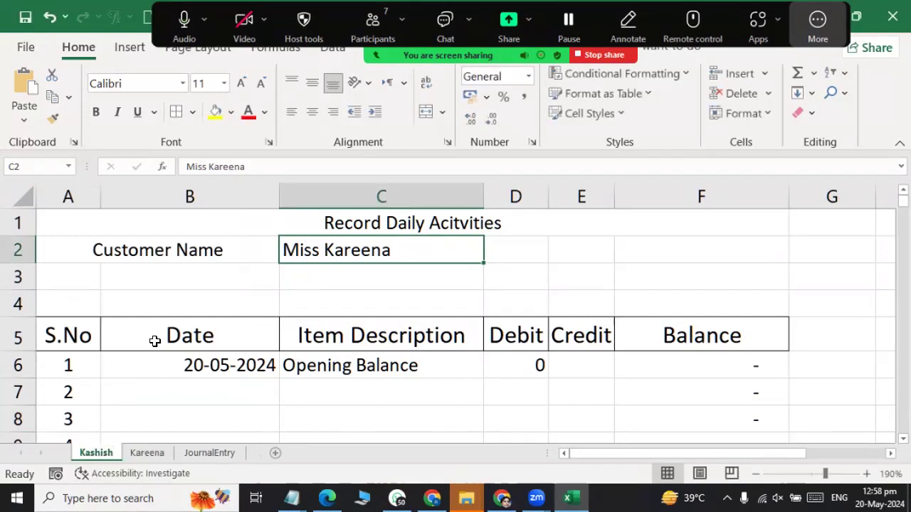
Replace the customer's name in C2 with the new customer's name.
key(F2)
key(shift+Left)
key(shift+Left)
key(shift+Left)
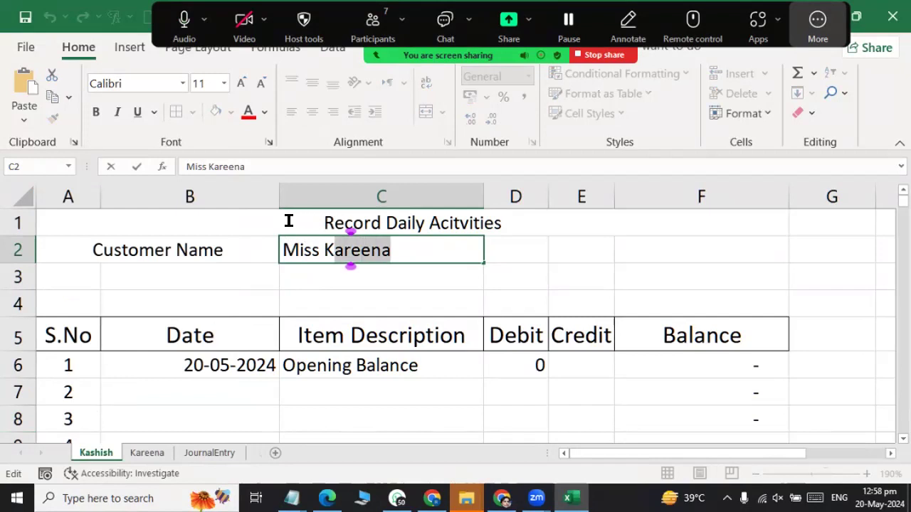
text(Kashish)
key(Return)
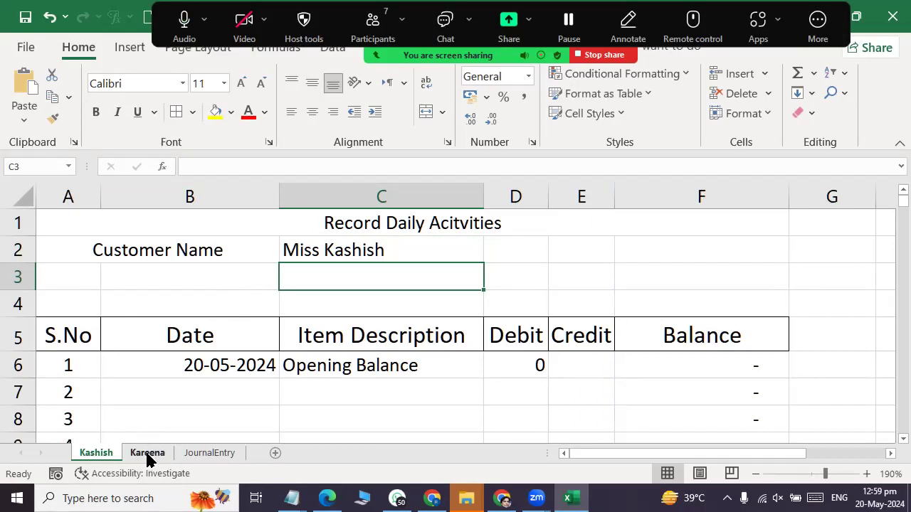
On the Kareena sheet, widen the Credit (E) and Debit (D) columns.
click(148, 456)
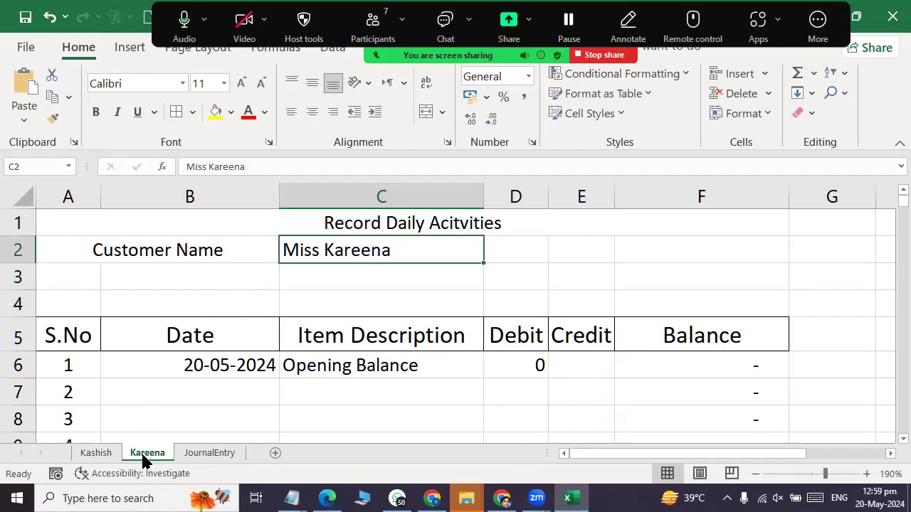
click(232, 367)
click(520, 364)
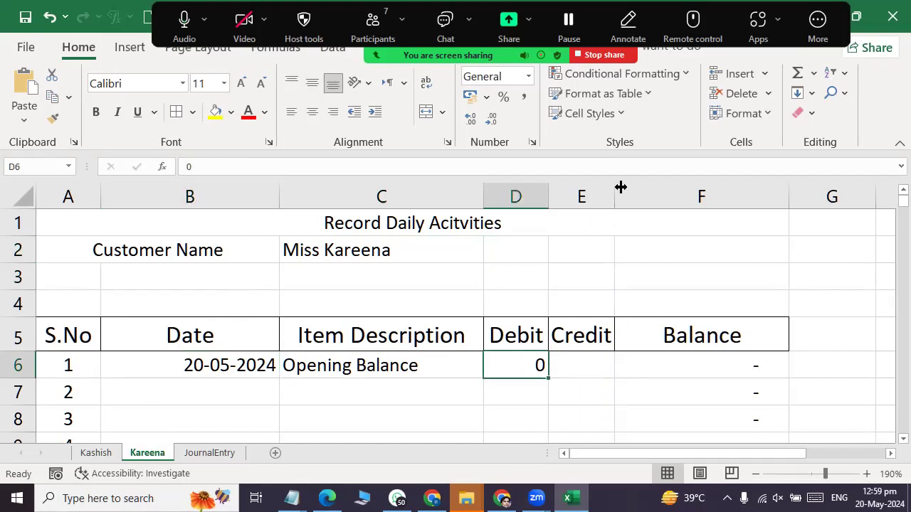
drag(615, 193, 661, 194)
drag(549, 197, 565, 197)
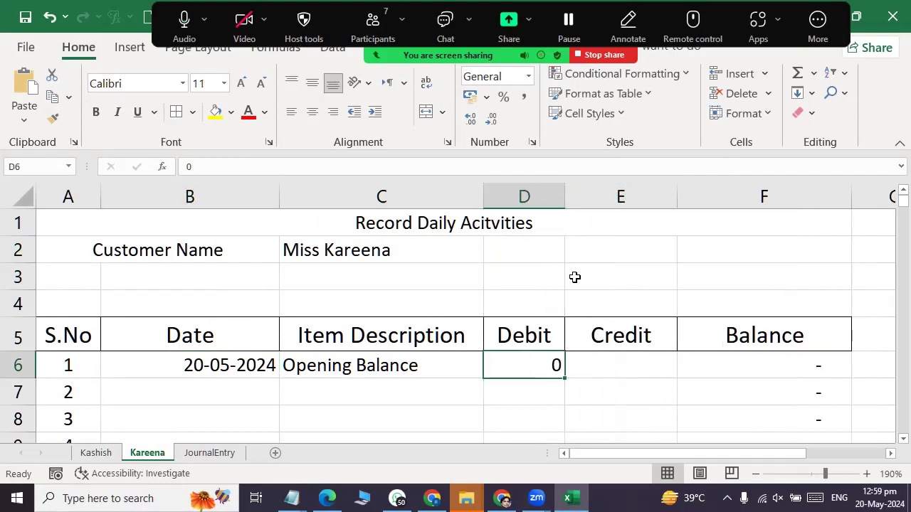
click(249, 395)
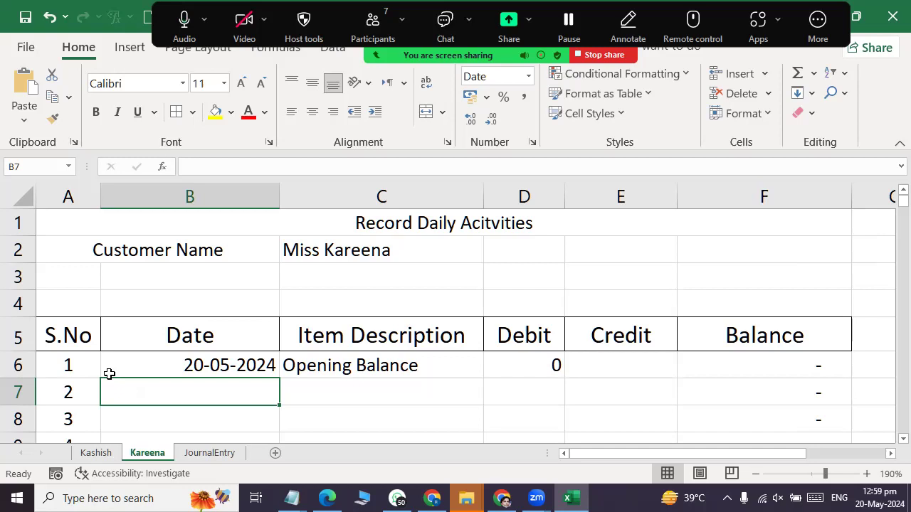
Add a row 7 credit entry for Soap of 300, dated today.
key(ctrl+semicolon)
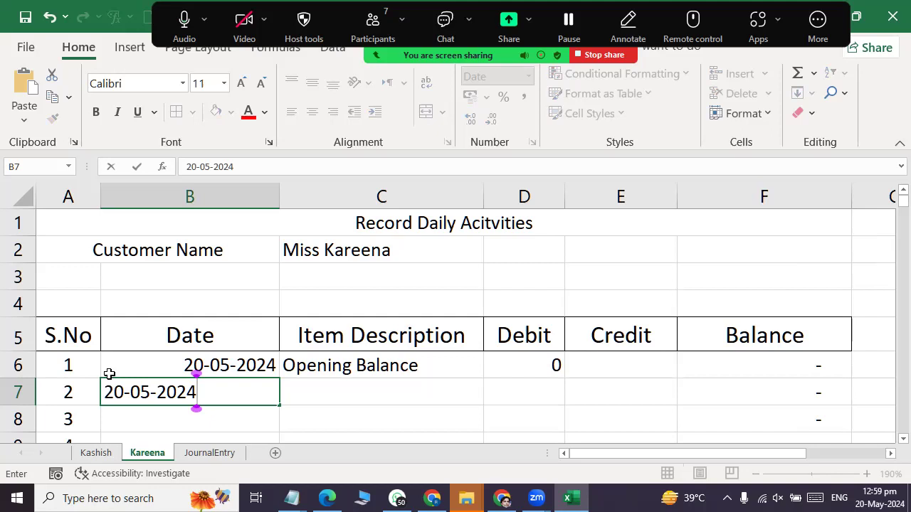
key(Tab)
text(Soap)
key(Tab)
key(Tab)
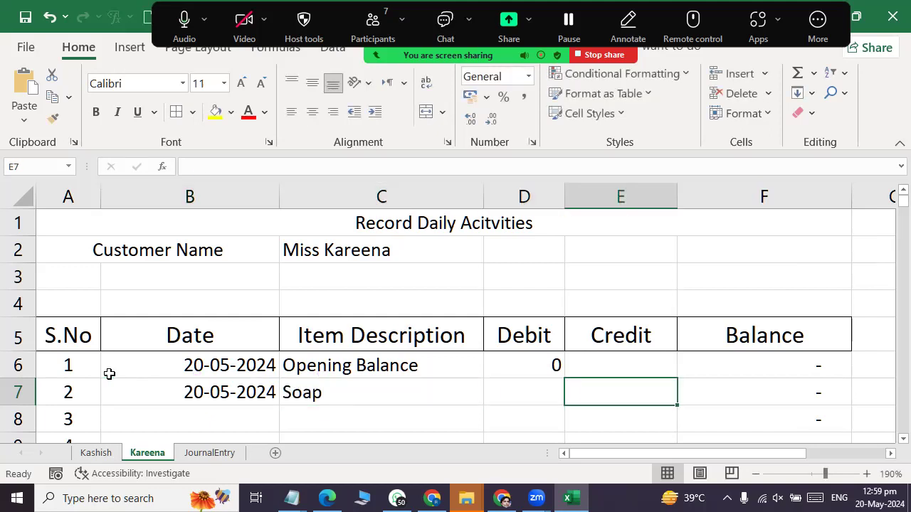
text(200)
key(BackSpace)
key(BackSpace)
key(BackSpace)
text(300)
key(Return)
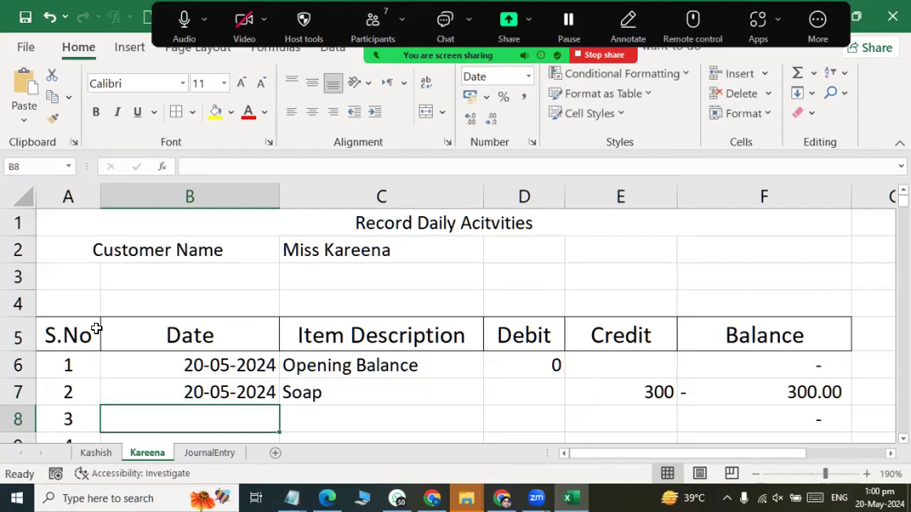
Add a row 8 credit entry for Cream of 450, dated today.
key(ctrl+semicolon)
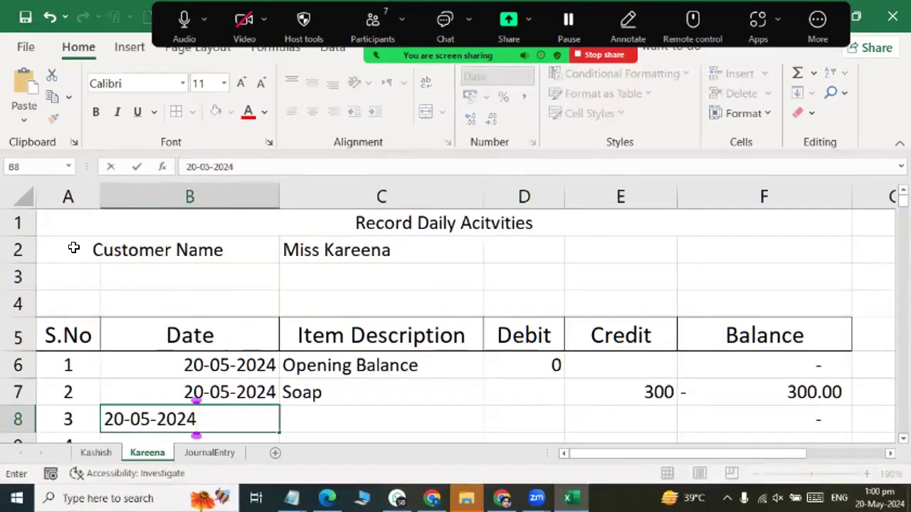
key(ctrl+Return)
key(Tab)
text(Cream)
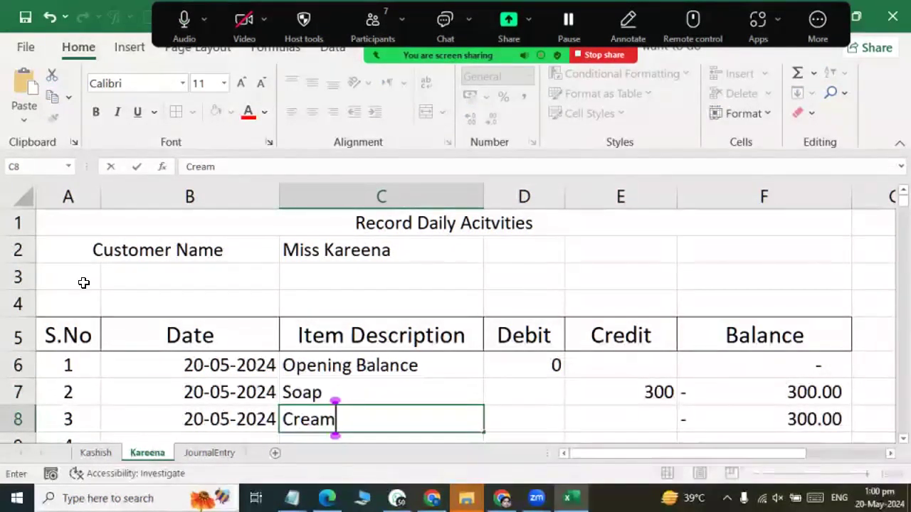
key(Tab)
key(Tab)
text(450)
key(Return)
Add a row 9 credit entry for Shampoo of 650, raising the balance to 1,400.
key(ctrl+semicolon)
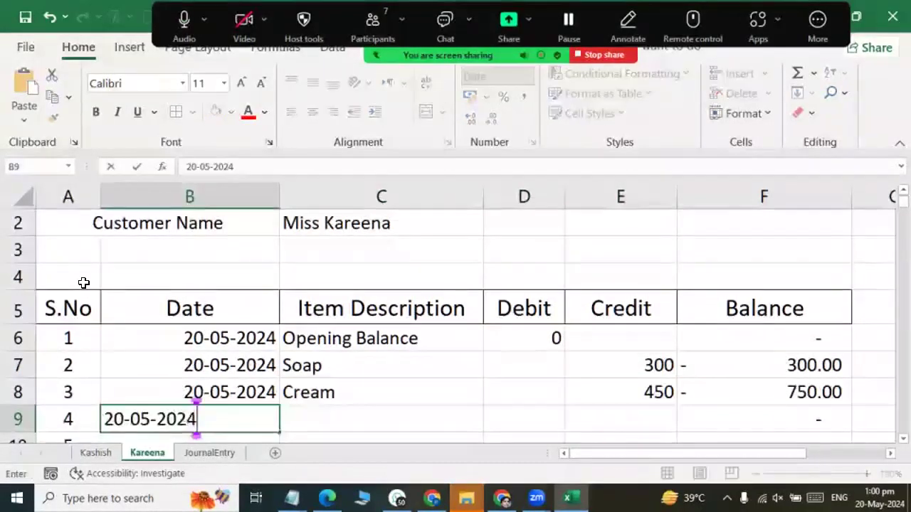
key(Tab)
text(Shampoo)
key(Tab)
key(Tab)
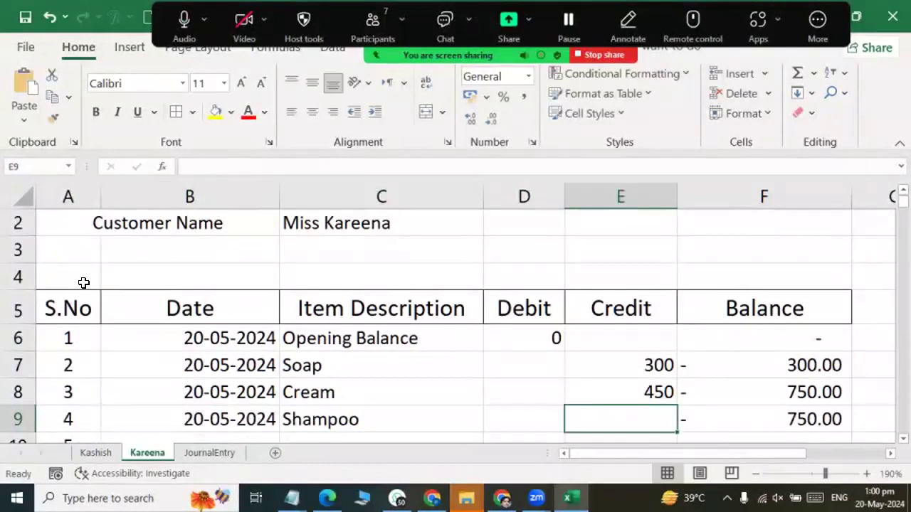
text(650)
key(Return)
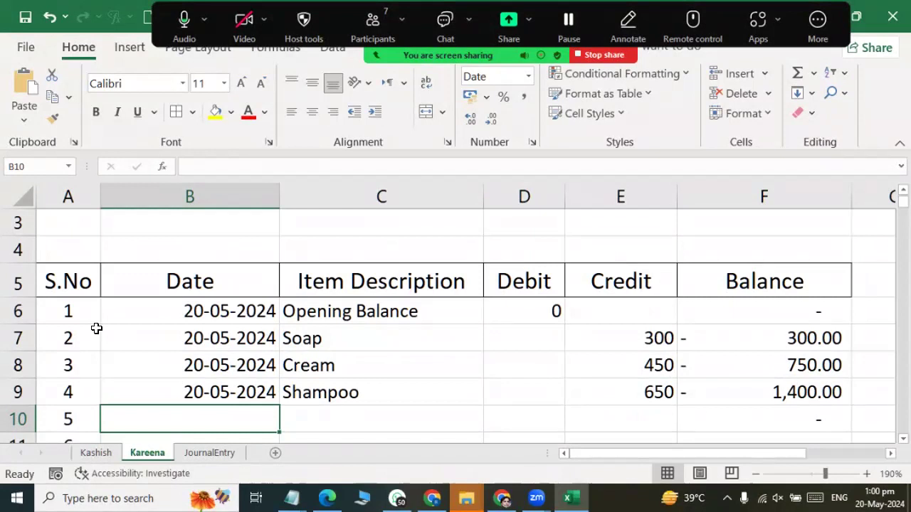
After checking the balance formulas, add a Wheat Bag 10 KG credit of 1100 dated today.
click(623, 322)
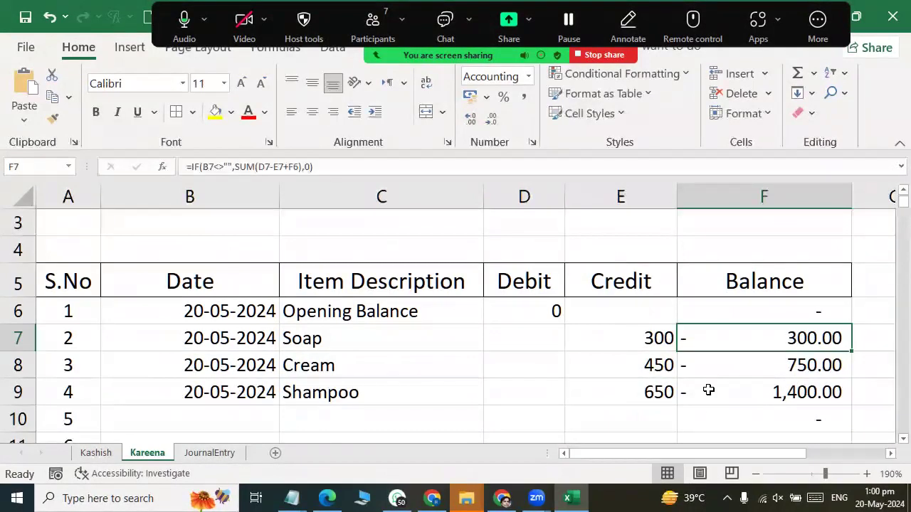
click(726, 403)
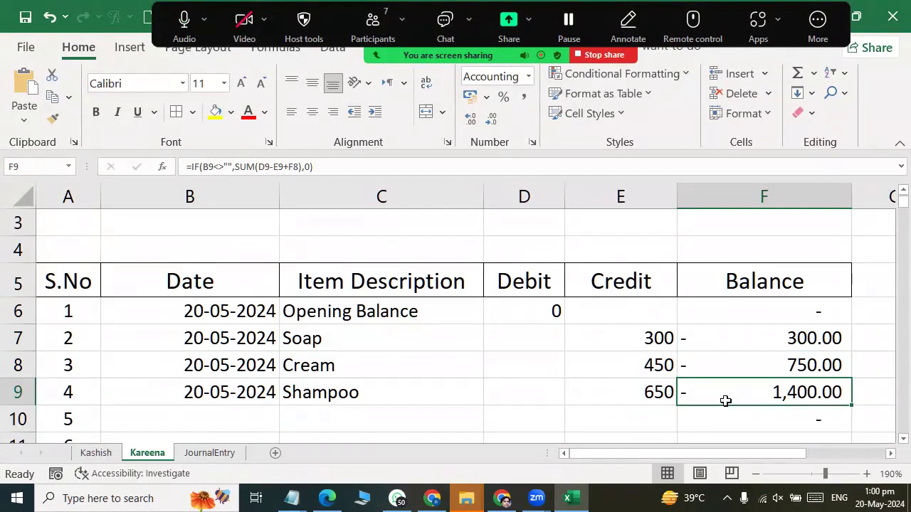
click(231, 424)
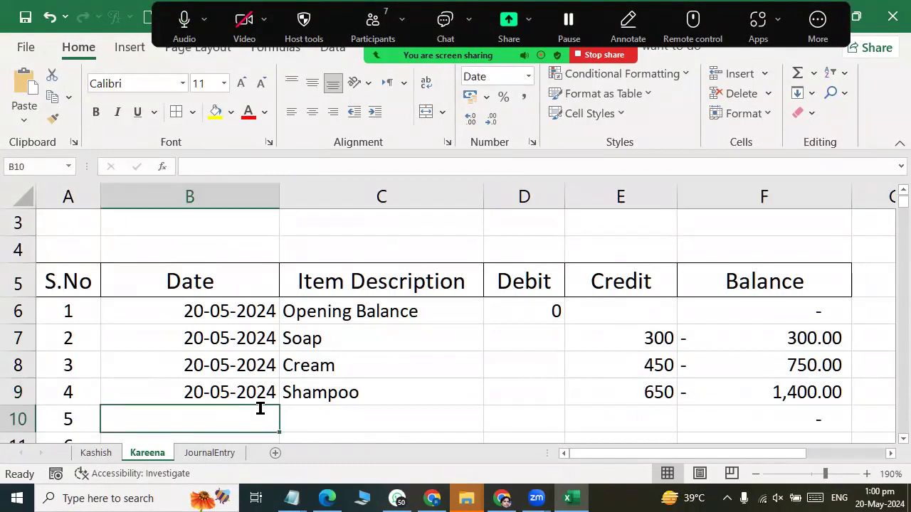
key(ctrl+semicolon)
key(Tab)
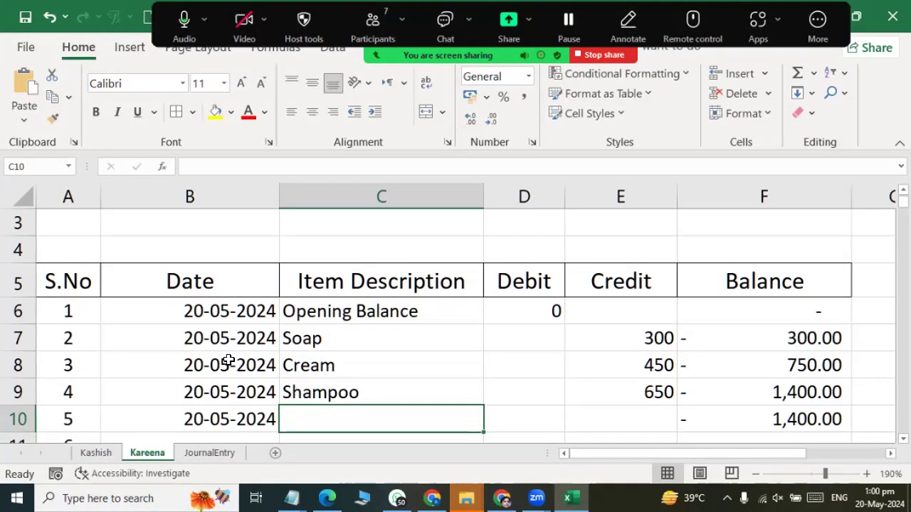
text(Wheat Bag 10 KG)
key(ctrl+Return)
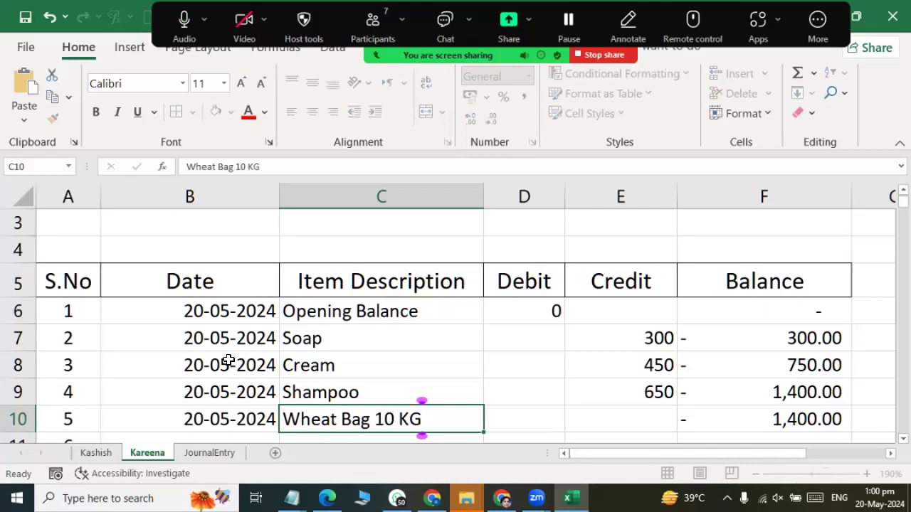
key(Right)
key(Right)
text(1100)
key(ctrl+Return)
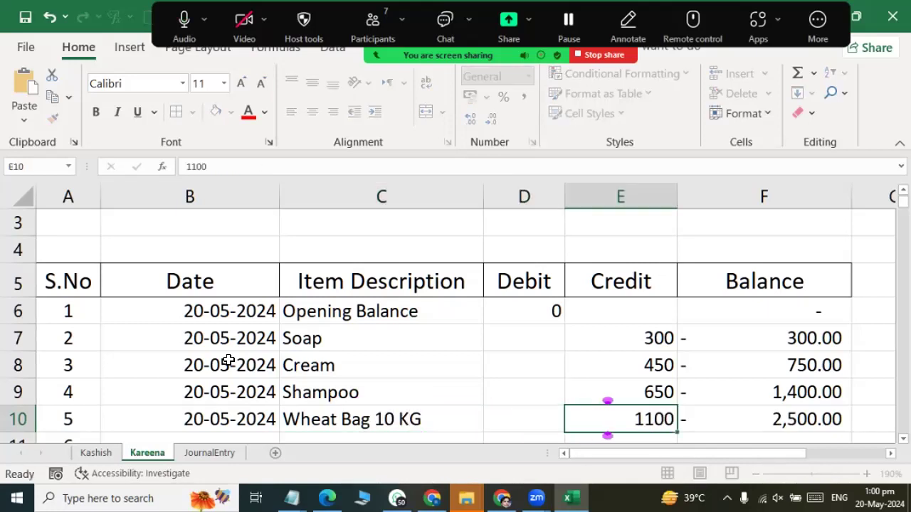
Verify the 2,500.00 balance in F10 and switch to the Kashish sheet.
key(Down)
key(Left)
key(Left)
key(Left)
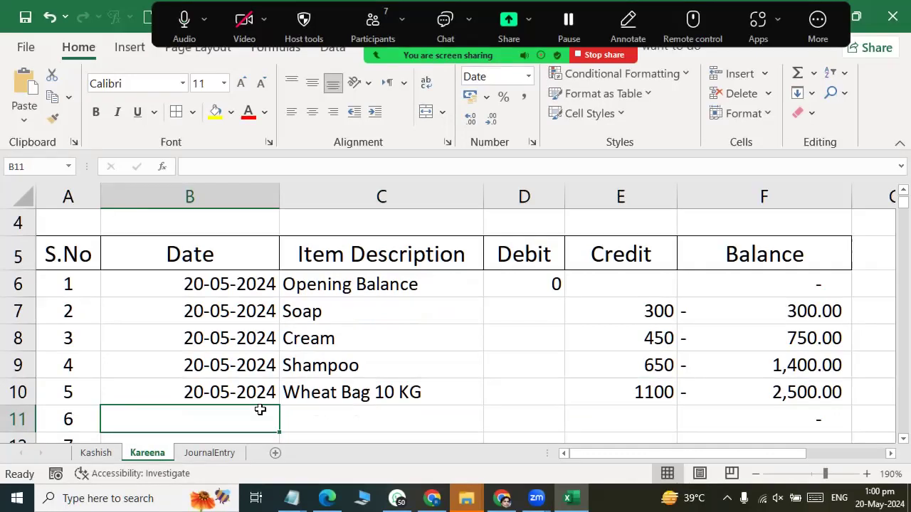
click(756, 392)
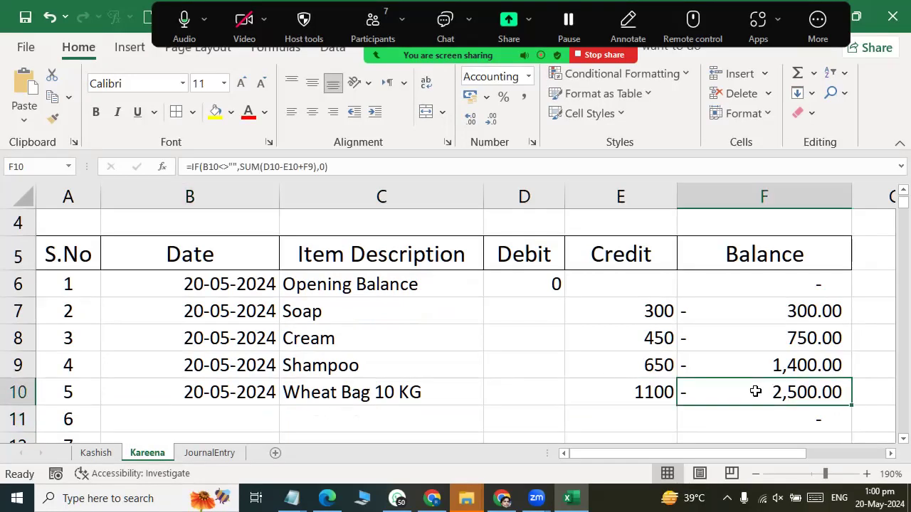
click(97, 453)
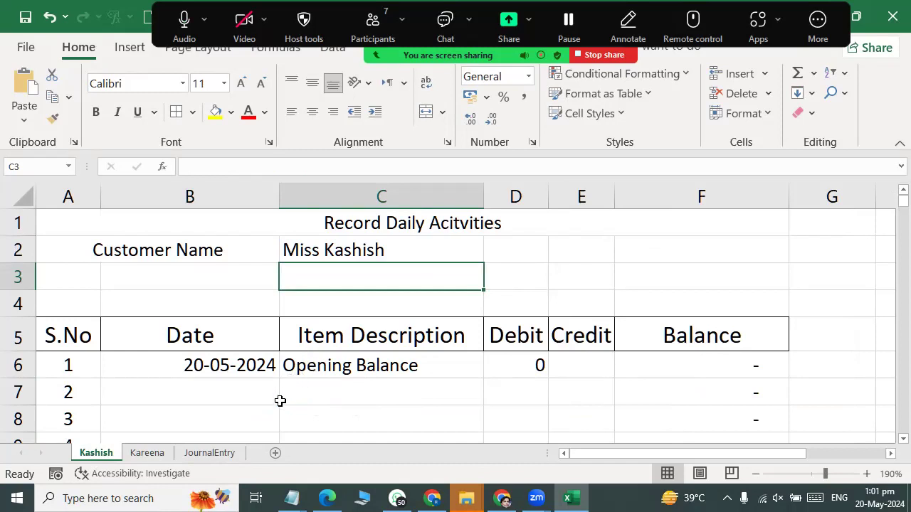
On the JournalEntry sheet, date a new entry in B13 as 20-05-2024.
click(148, 453)
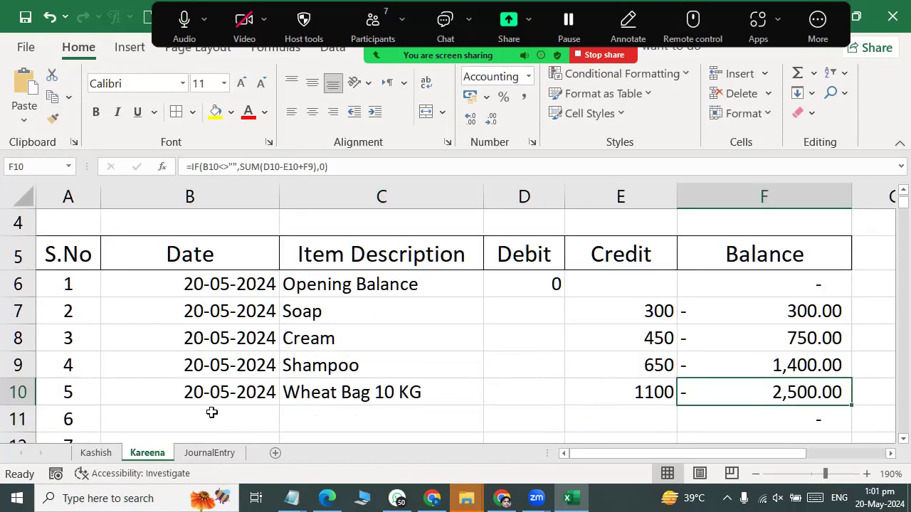
click(216, 453)
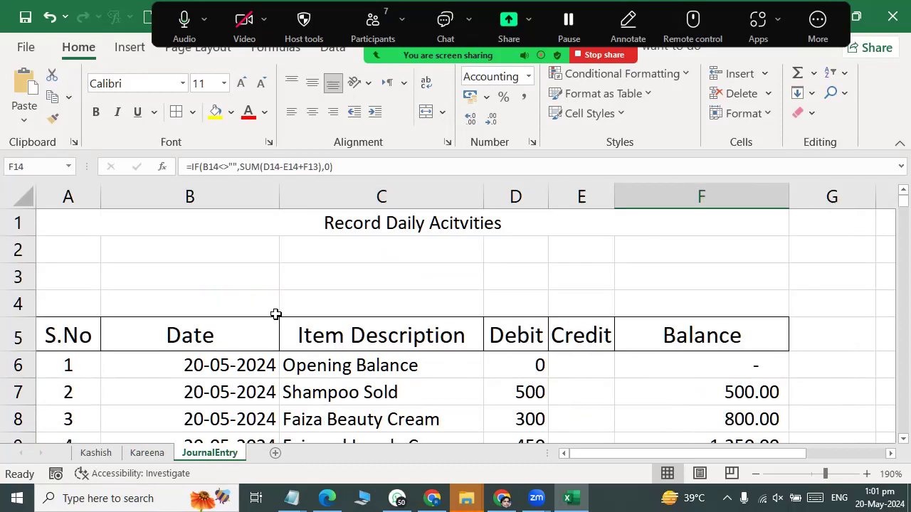
scroll(276, 313, down, 1)
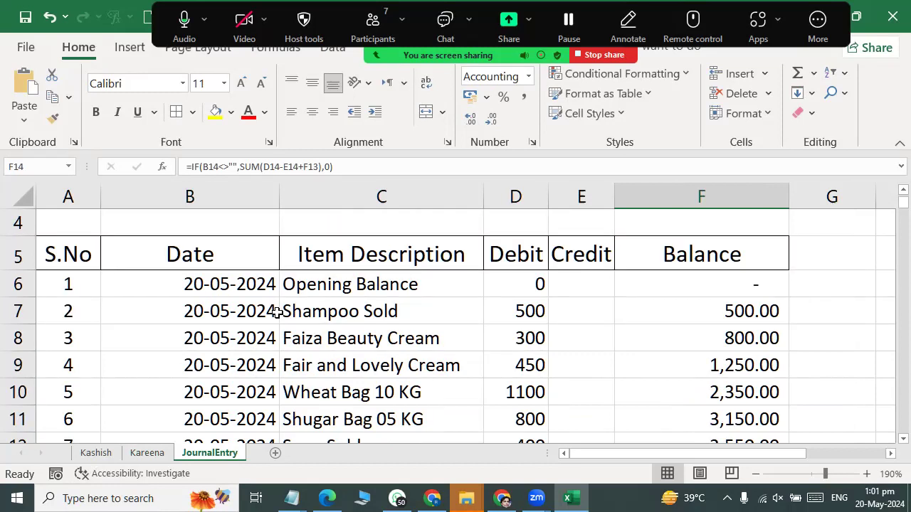
scroll(277, 313, down, 1)
click(247, 387)
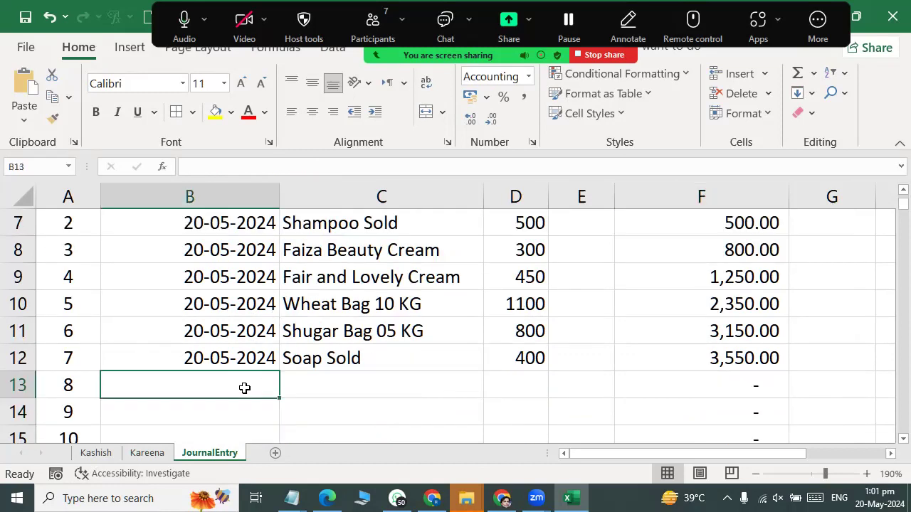
key(ctrl+d)
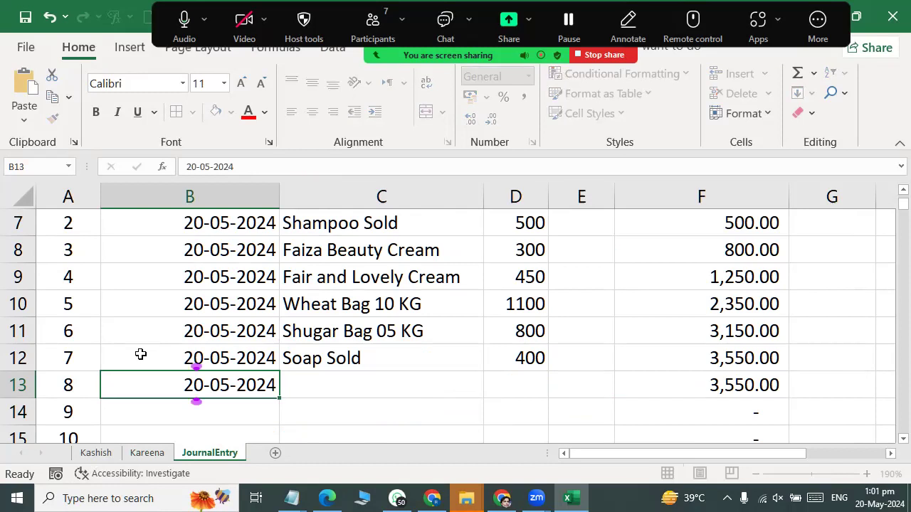
key(Tab)
Describe entry 8 as the customer purchasing on credit, with 2500 in E13.
text(Miss Kreena C)
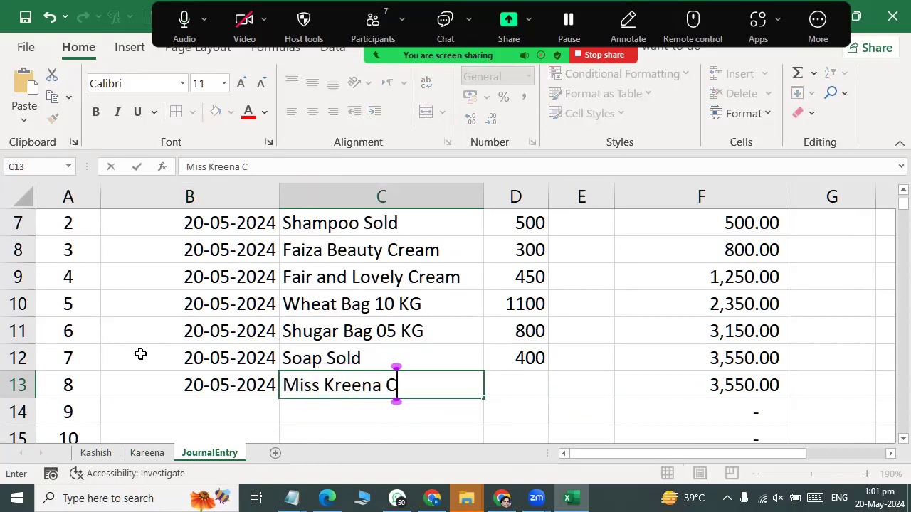
text(redit)
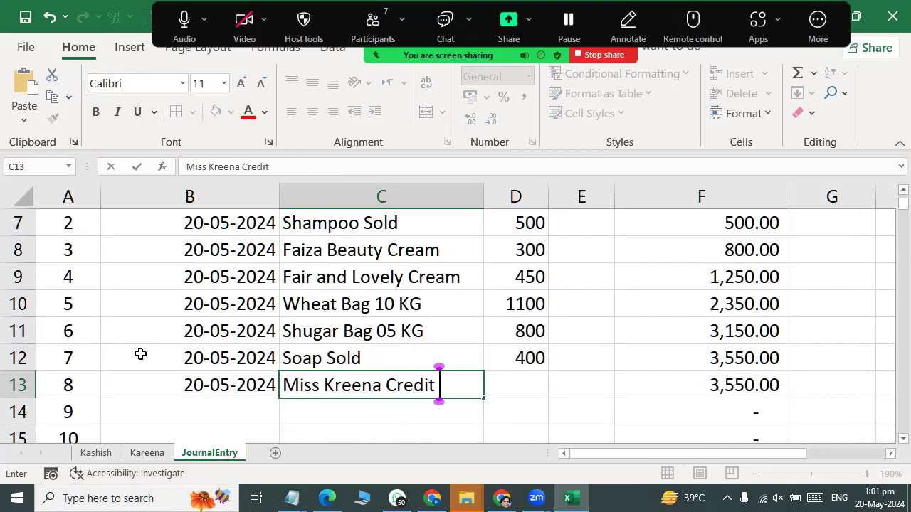
key(BackSpace)
key(BackSpace)
key(BackSpace)
key(BackSpace)
key(BackSpace)
key(BackSpace)
text(Purchasing on Cread)
key(BackSpace)
key(BackSpace)
text(dit)
key(Tab)
key(Tab)
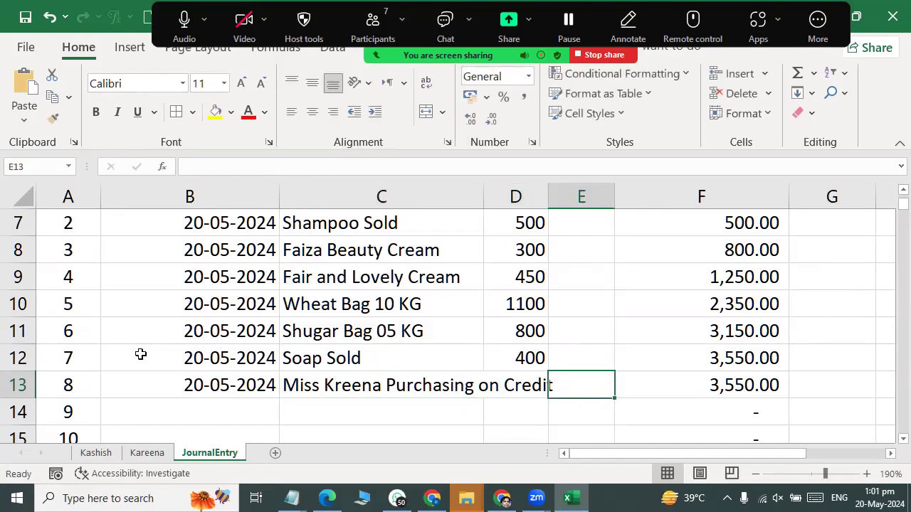
text(2500)
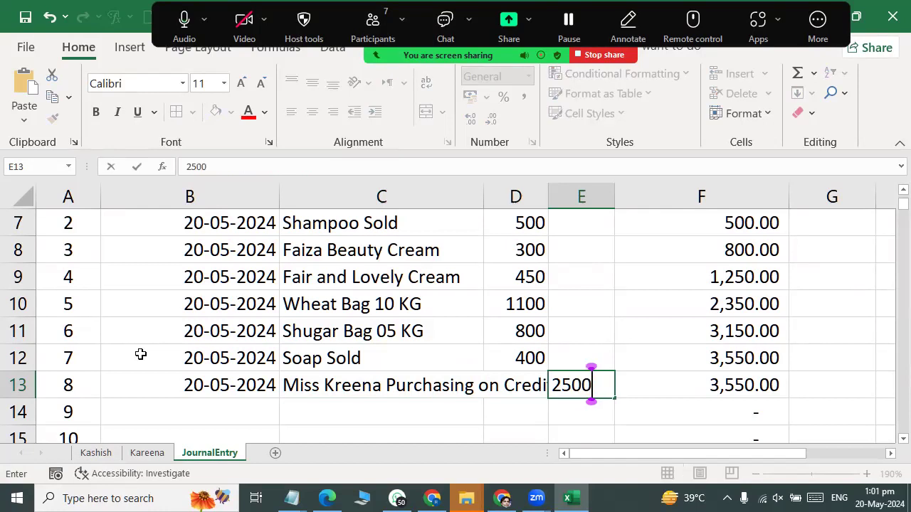
key(Return)
Widen columns C and D so the description and amounts fit.
drag(548, 196, 581, 196)
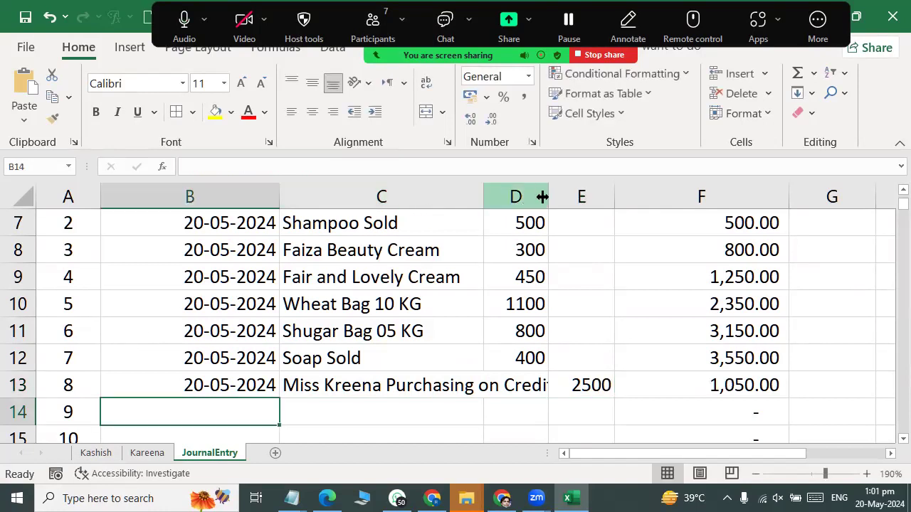
drag(484, 203, 513, 203)
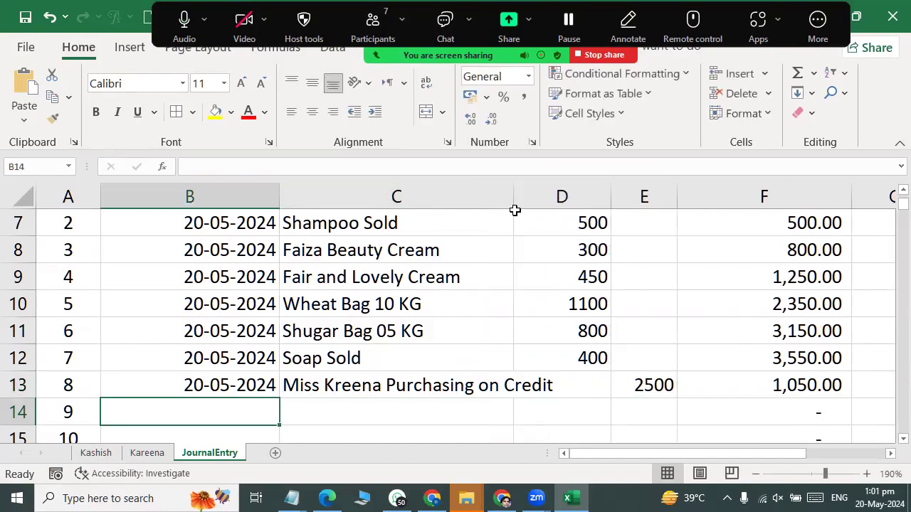
drag(610, 202, 627, 203)
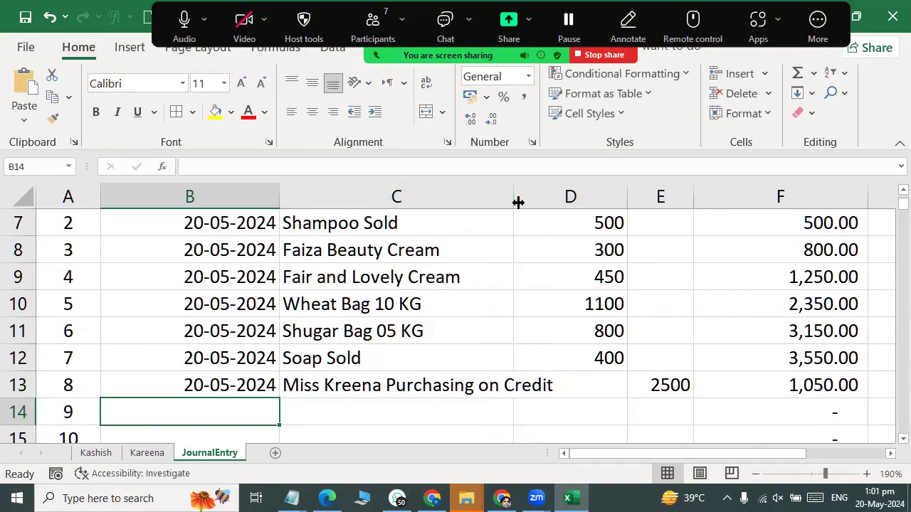
drag(514, 201, 557, 204)
Compare the 2500 credit journal entry with the Soap, Cream and Shampoo ledger.
click(725, 394)
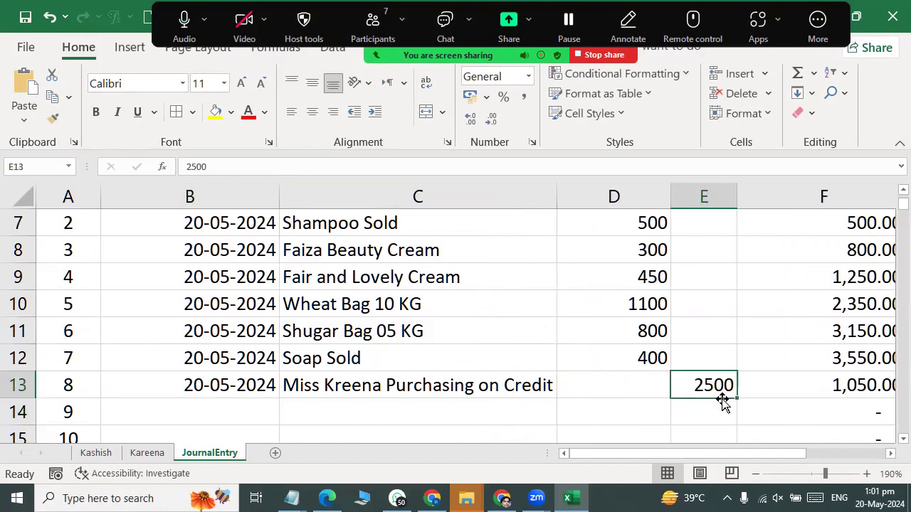
key(ctrl+Page_Up)
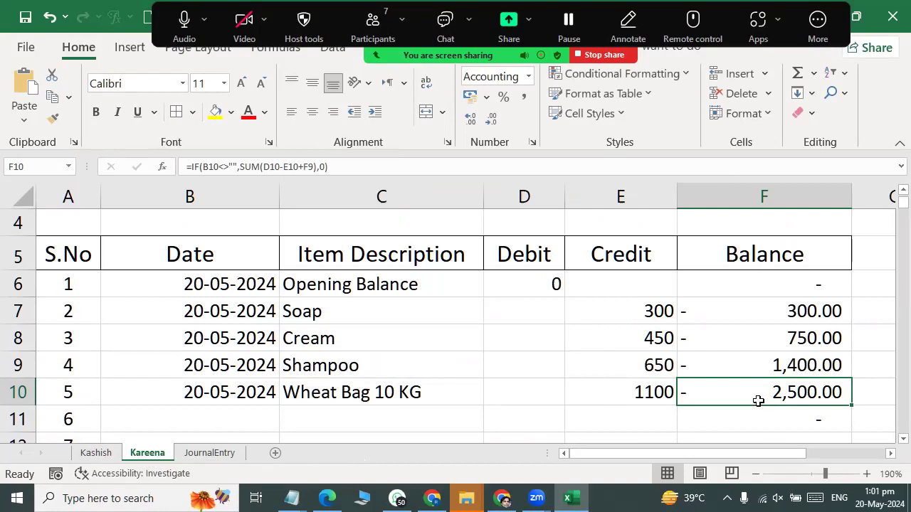
click(226, 454)
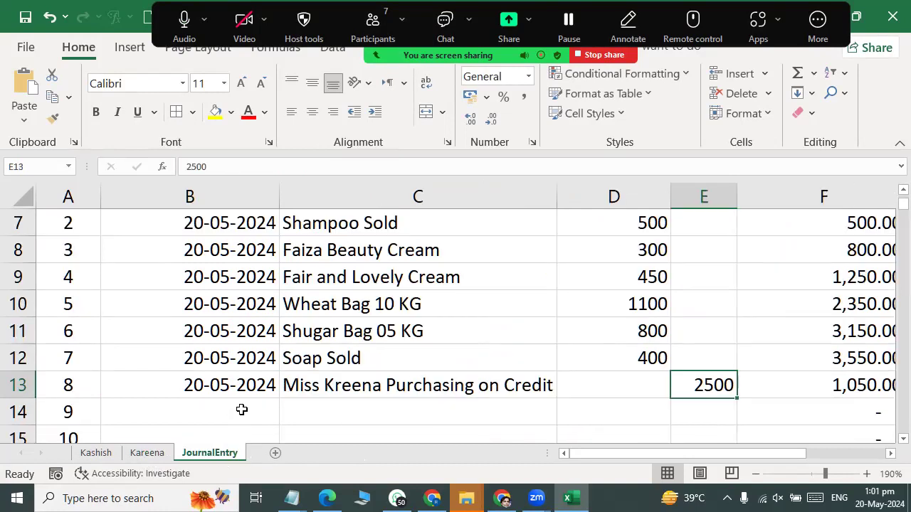
click(359, 385)
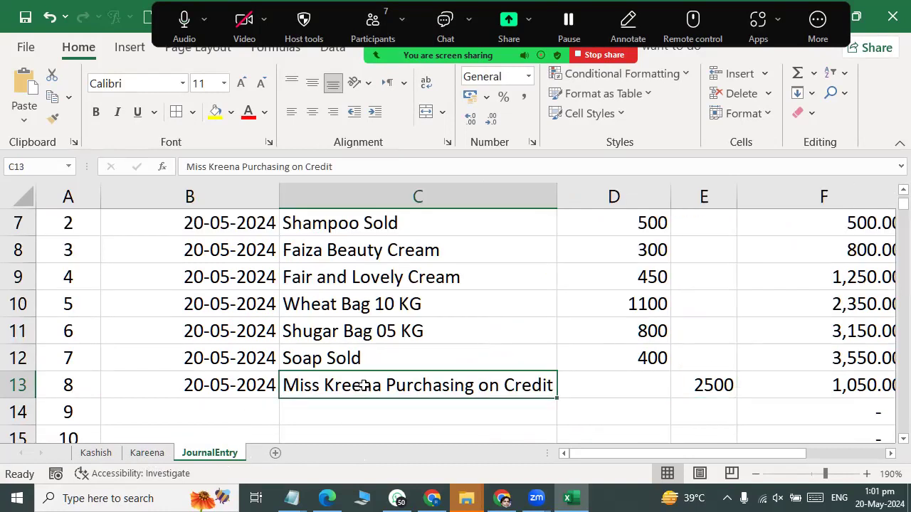
click(684, 384)
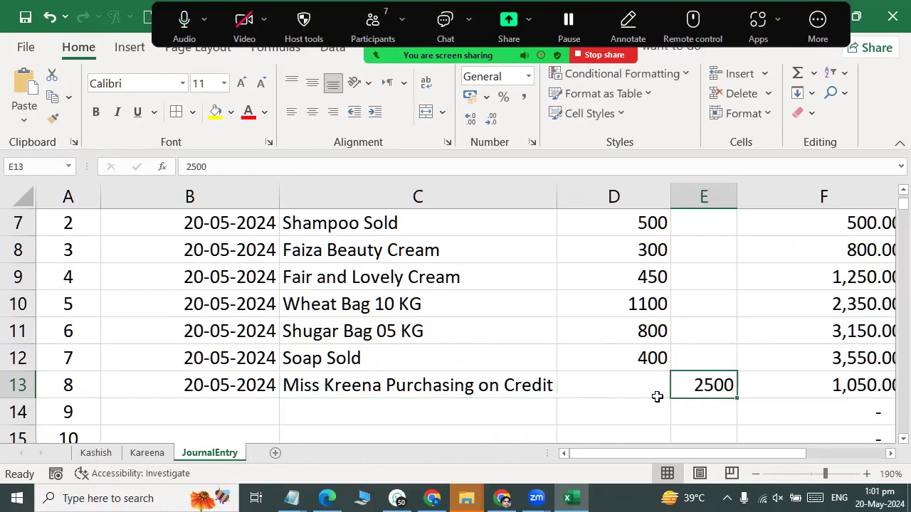
Review the Kareena ledger's entry dates, then bring up the Kashish sheet.
click(161, 454)
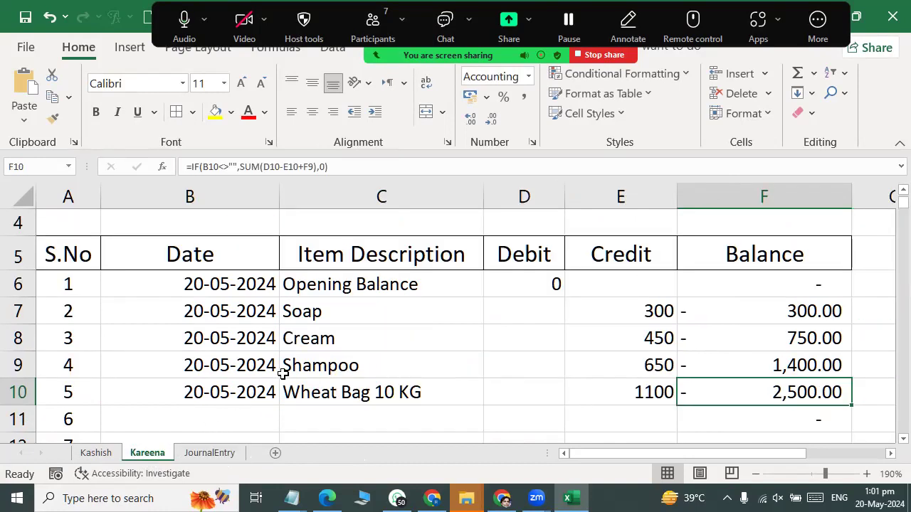
scroll(170, 232, up, 1)
scroll(170, 232, down, 1)
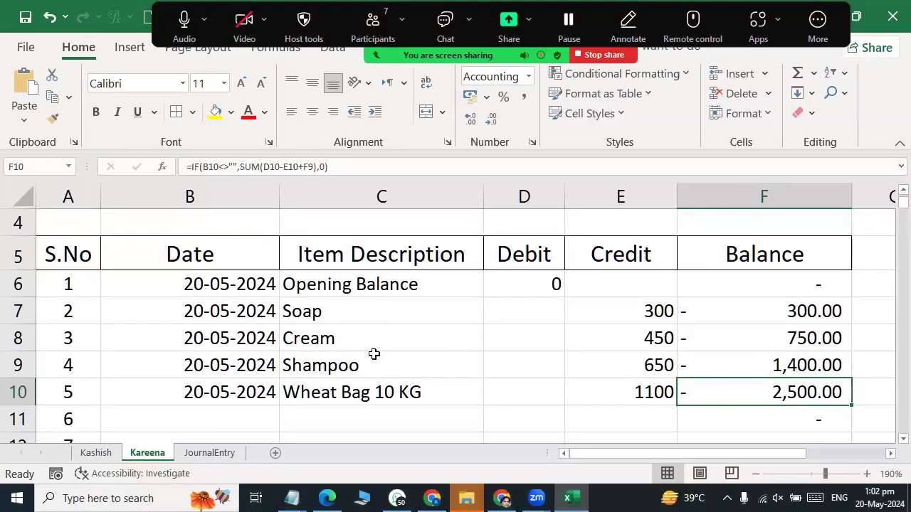
click(235, 340)
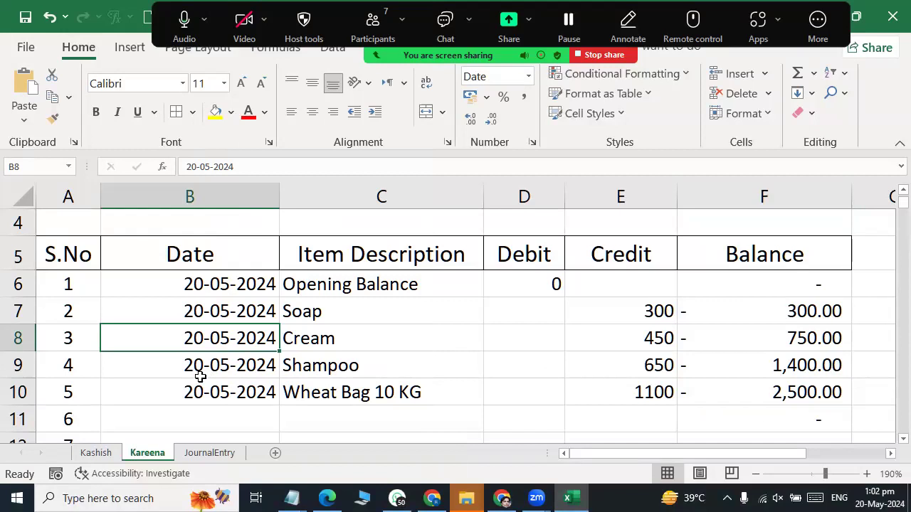
click(190, 421)
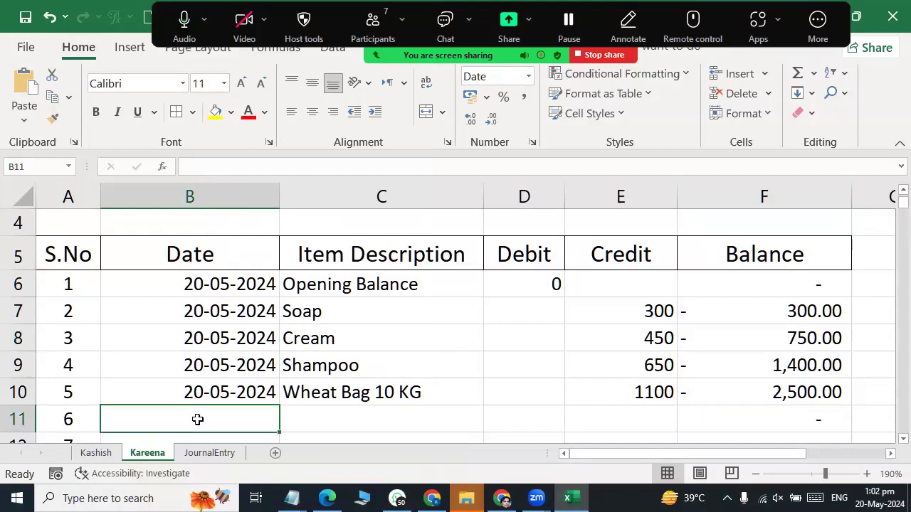
click(93, 453)
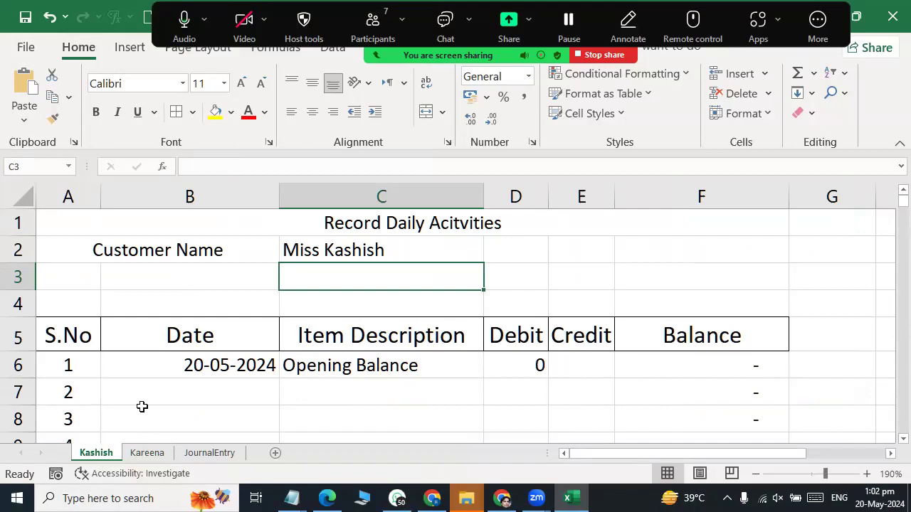
Add a Sugar 5 KG credit of 850 in row 7, dated today.
click(174, 394)
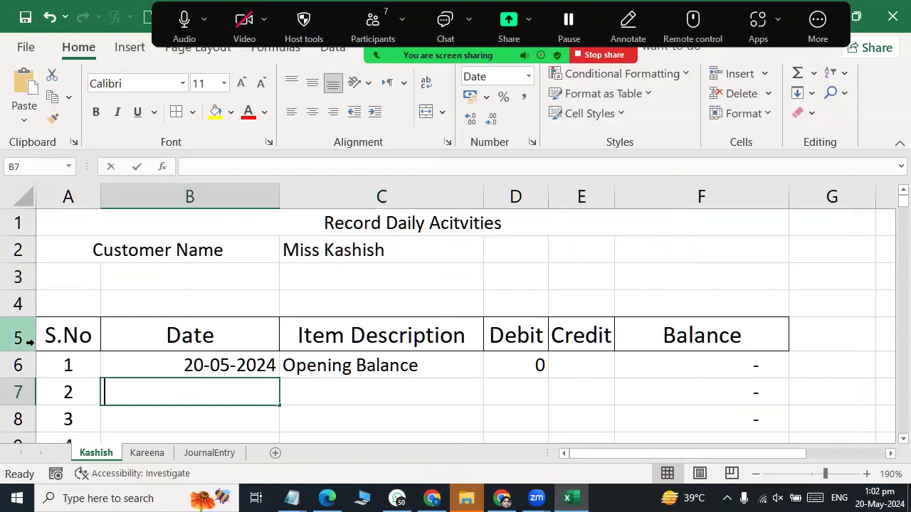
key(ctrl+semicolon)
key(Tab)
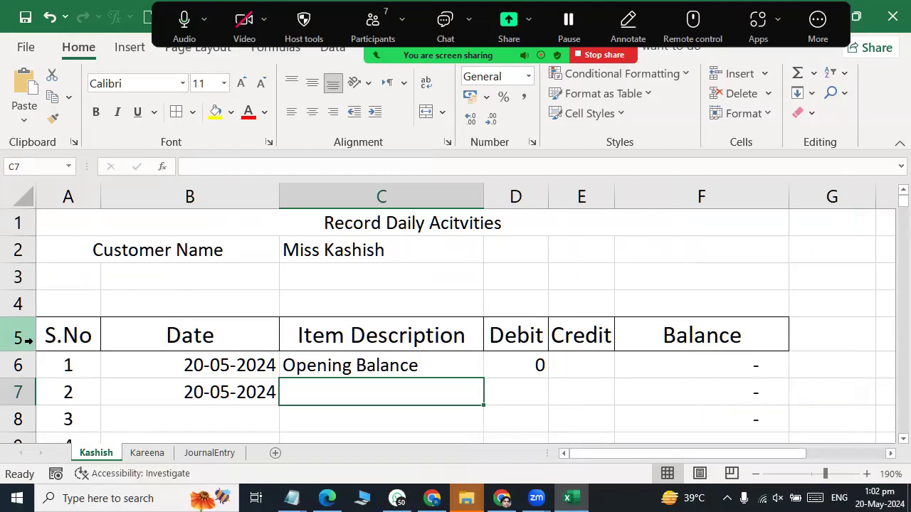
text(Sugar 5 KG)
key(Tab)
key(Tab)
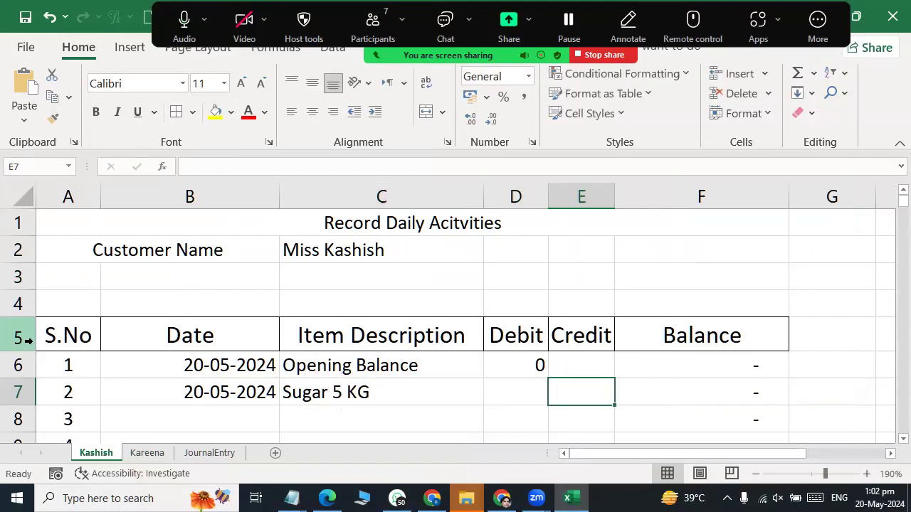
text(850)
key(Return)
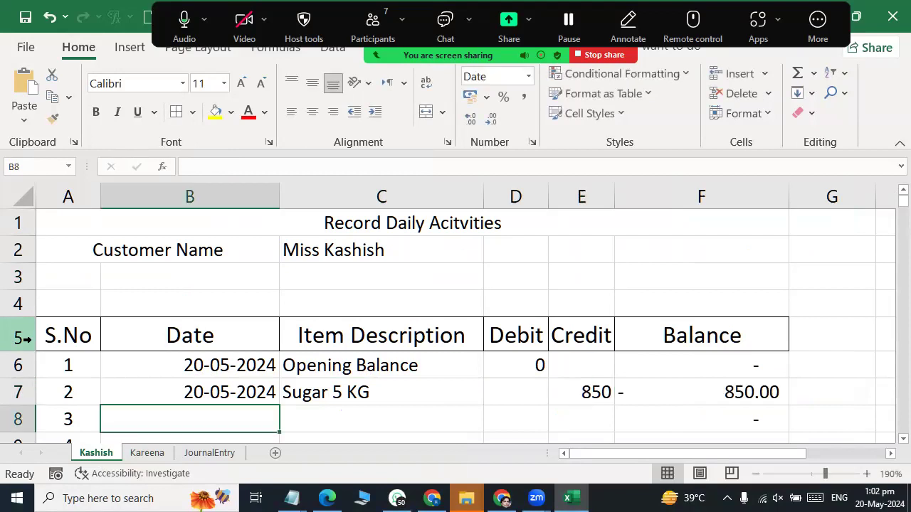
Add a Soap credit of 400 in row 8, dated today.
key(ctrl+semicolon)
key(Tab)
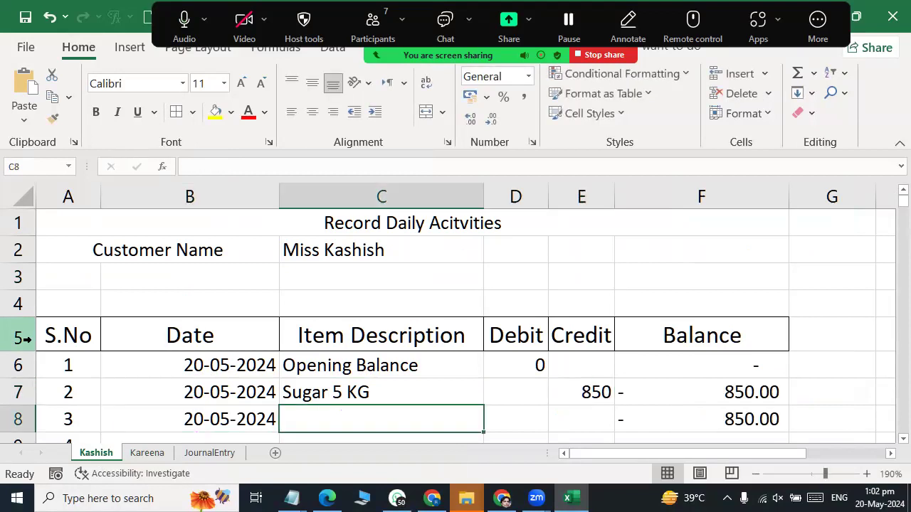
text(Soap)
key(Tab)
key(Tab)
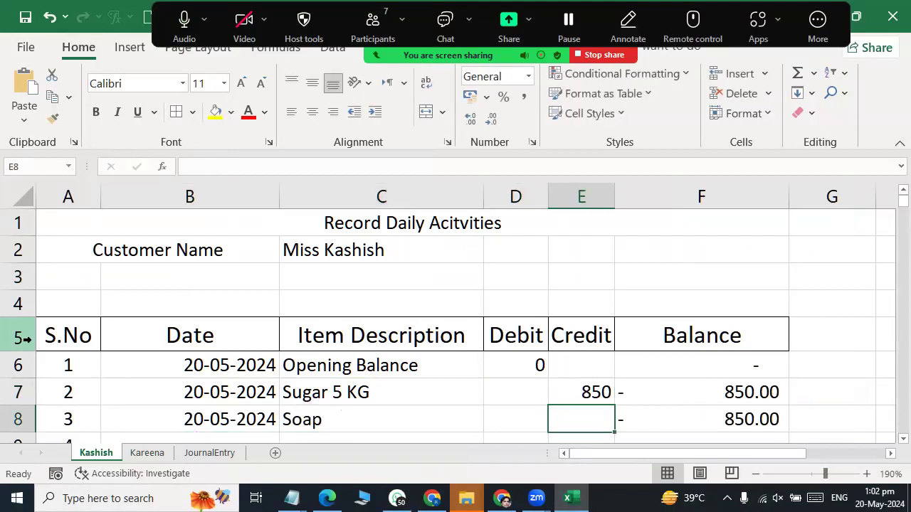
text(400)
key(Return)
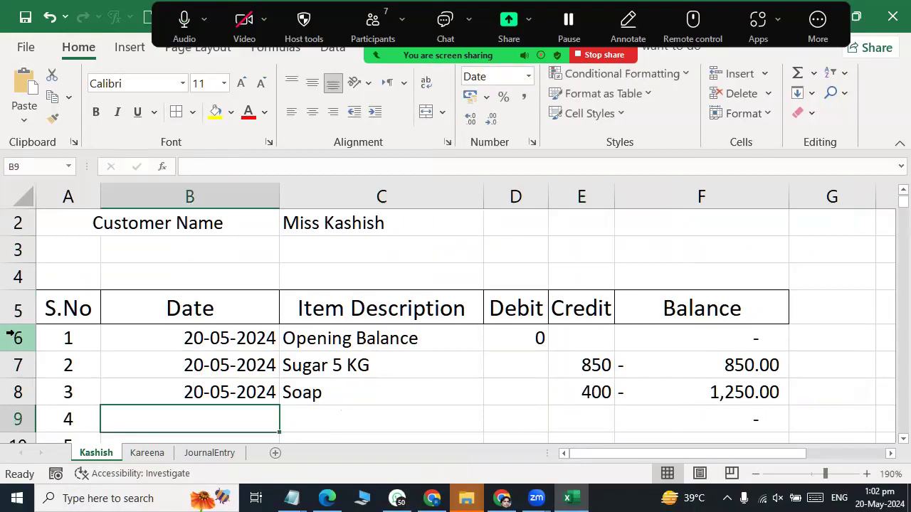
Add a Rice 10 KG Bag credit of 1300 in row 9, dated today.
key(ctrl+semicolon)
key(Tab)
text(Rice 10 KG Bag)
key(Tab)
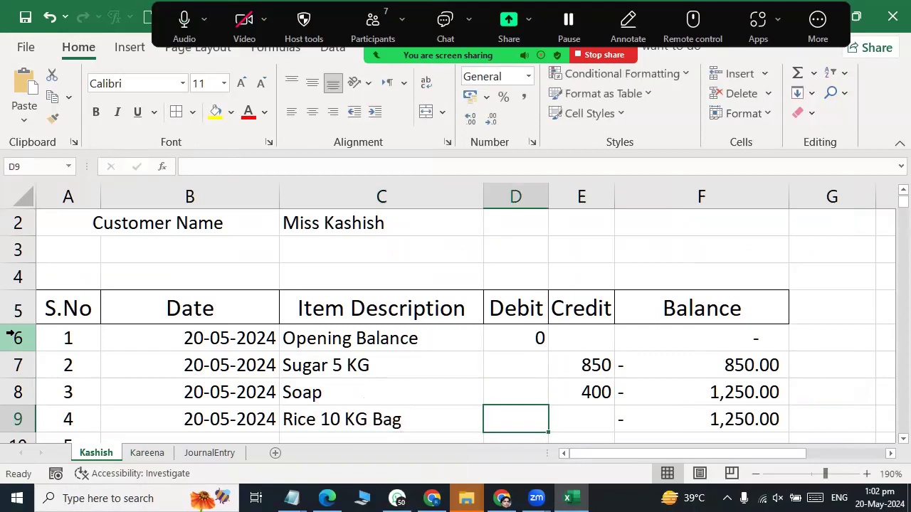
key(Tab)
text(1300)
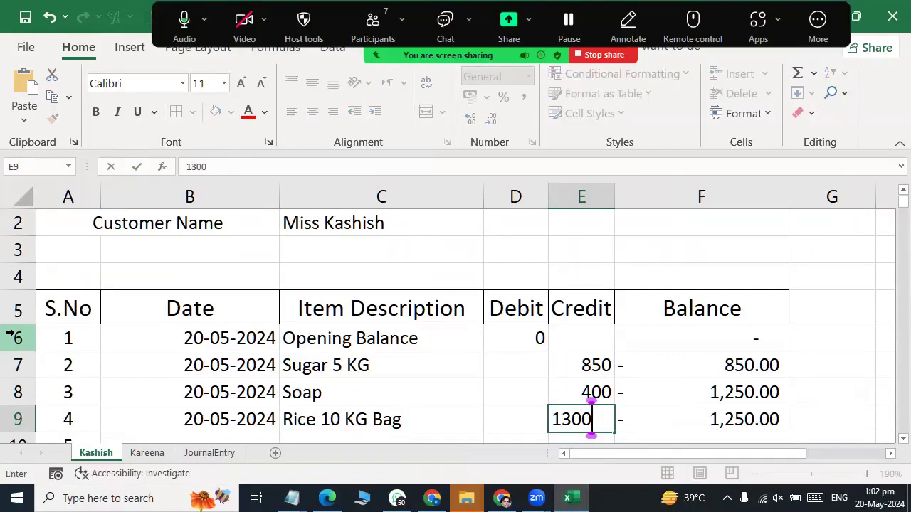
key(Return)
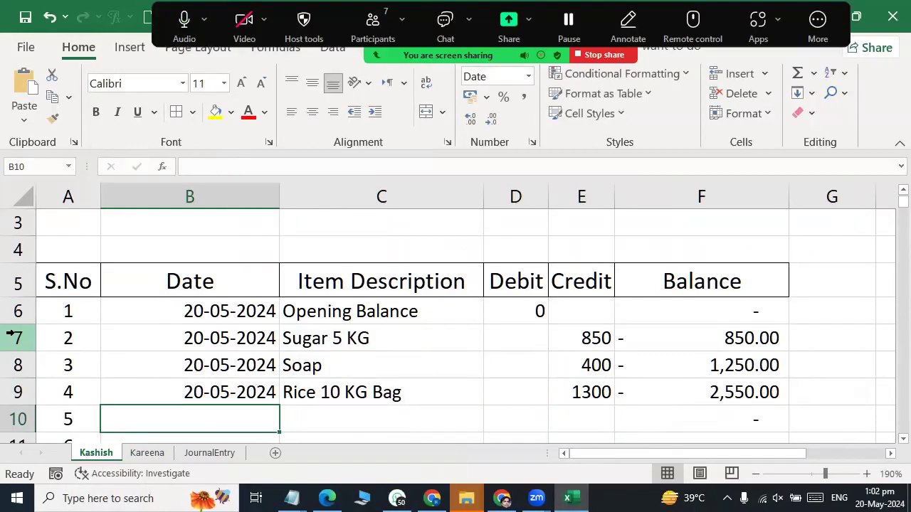
Add a Perfume credit of 900 in row 10, dated today, bringing the balance to 3,450.00.
key(F2)
text(;)
key(super+shift+s)
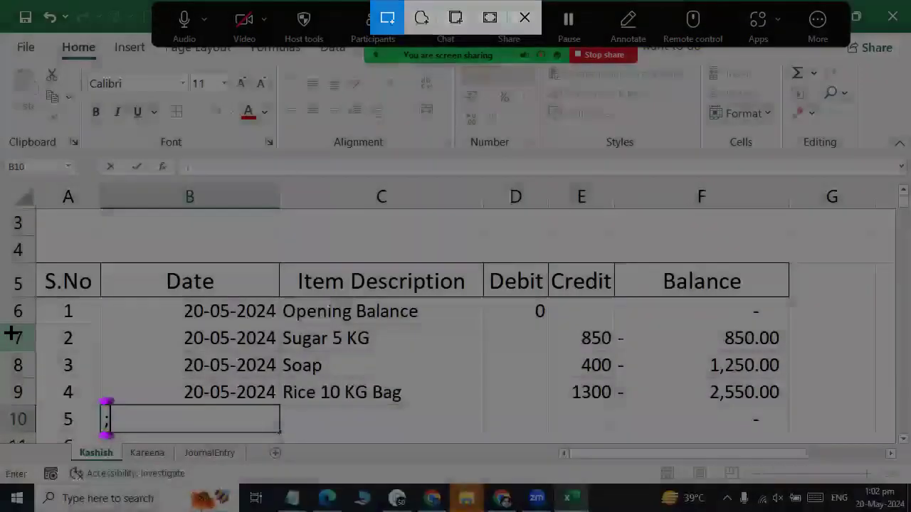
key(Escape)
text(;)
key(super+shift+s)
key(Escape)
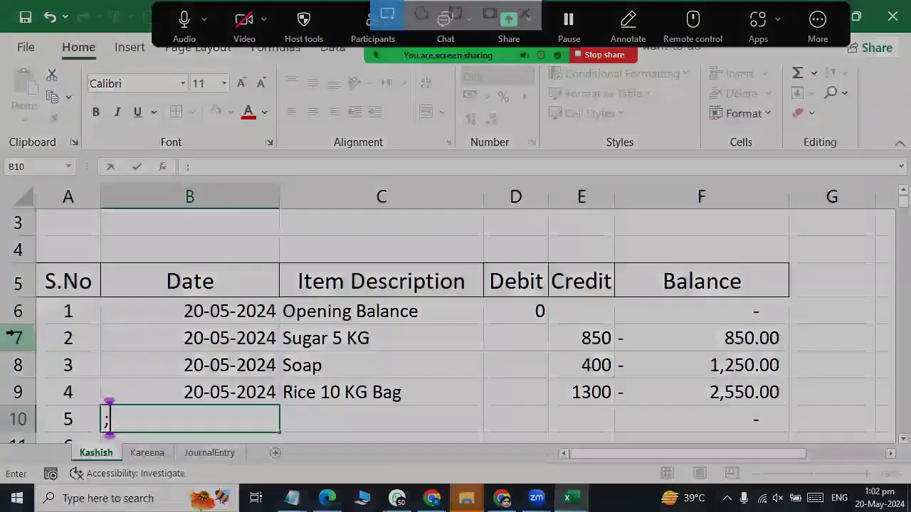
key(ctrl+semicolon)
key(Tab)
key(Left)
key(ctrl+semicolon)
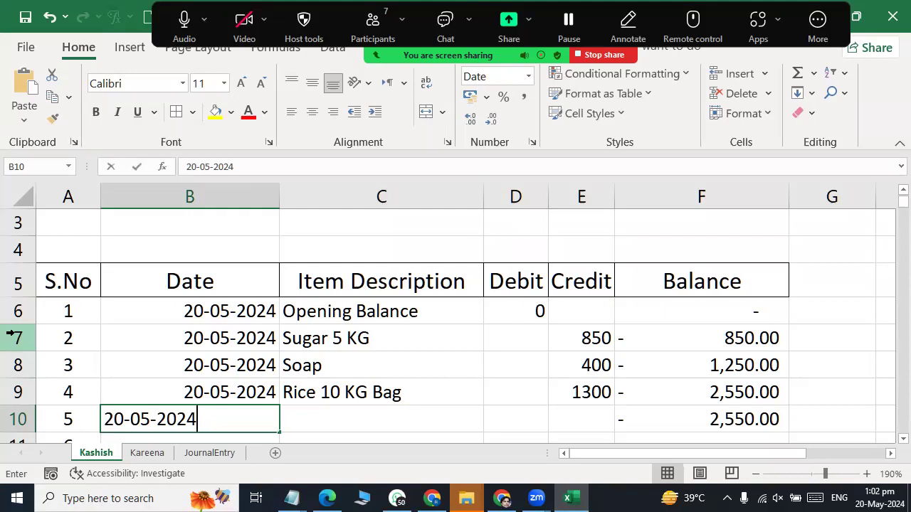
key(Tab)
text(Bea)
key(BackSpace)
key(BackSpace)
key(BackSpace)
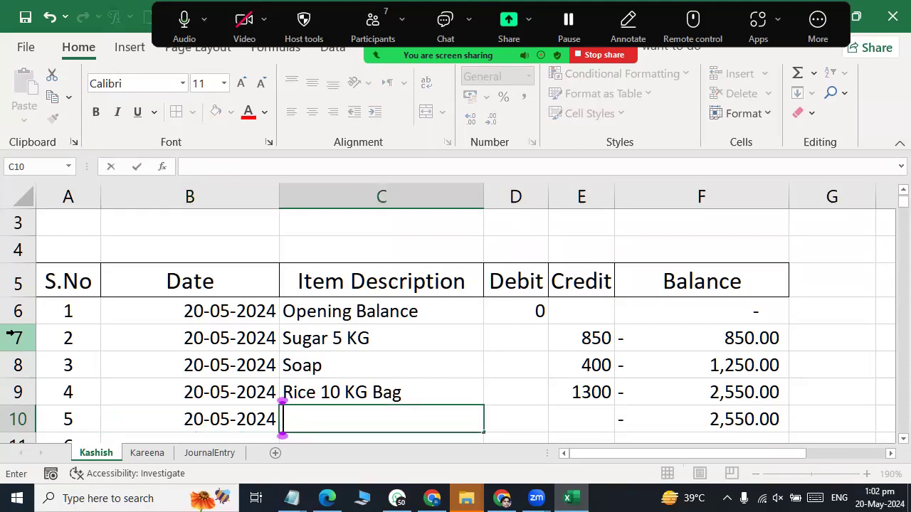
text(Perfume)
key(Tab)
key(Tab)
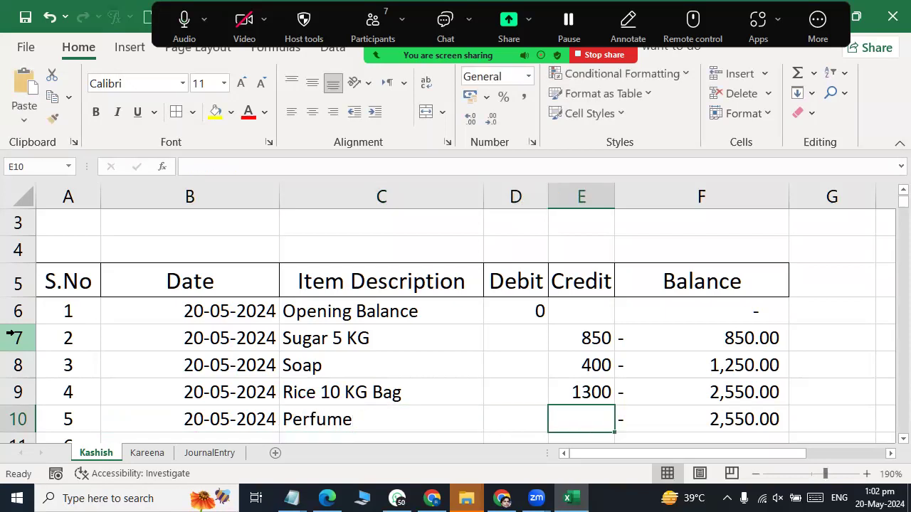
text(900)
key(Return)
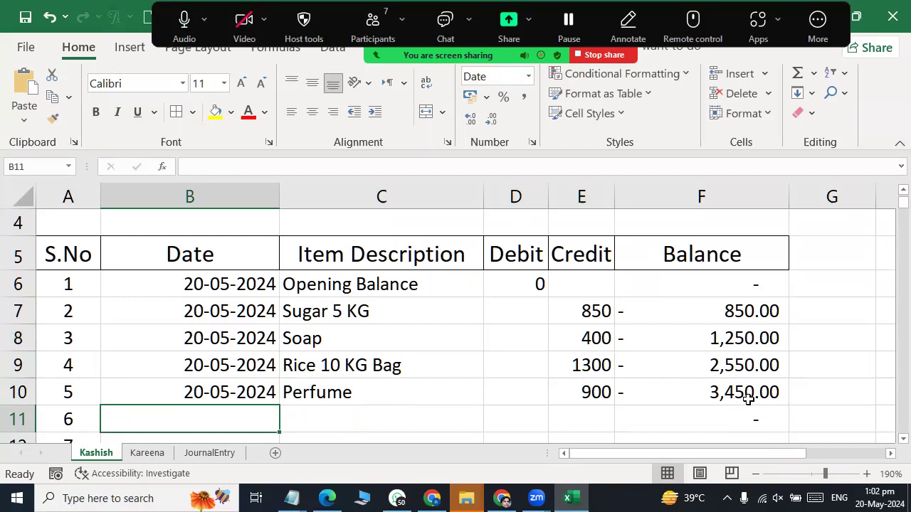
Fill JournalEntry row 14 with the copied date and a description renamed for the first customer.
click(205, 457)
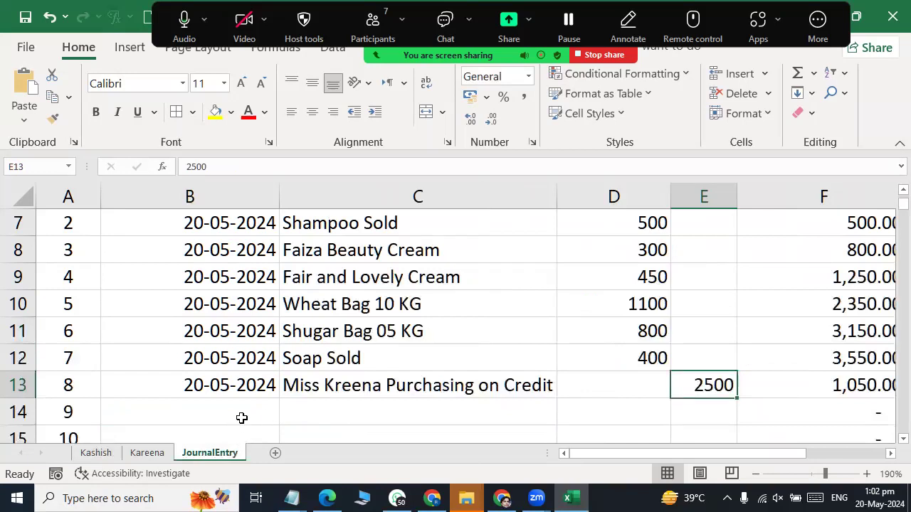
click(249, 416)
key(ctrl+d)
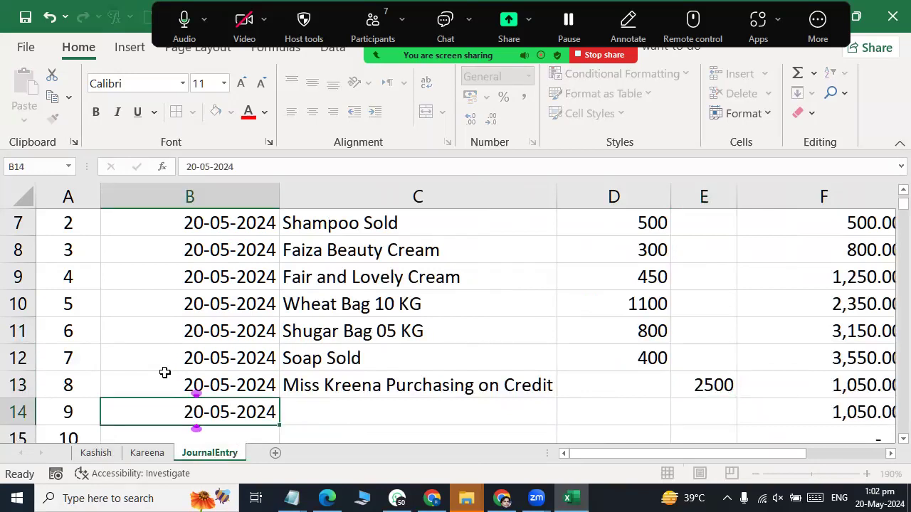
key(Tab)
key(ctrl+d)
key(F2)
key(ctrl+Left)
key(ctrl+Left)
key(ctrl+Left)
key(shift+Right)
key(shift+Right)
key(shift+Right)
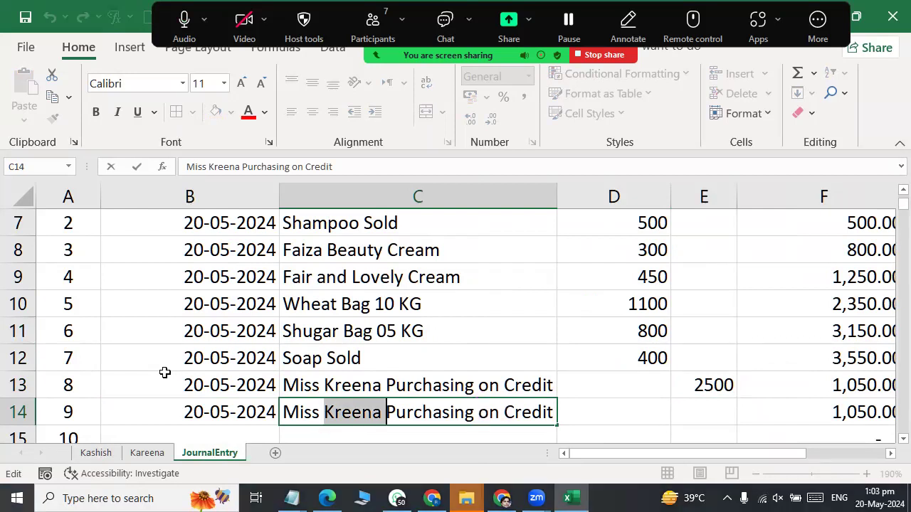
text(Kashish)
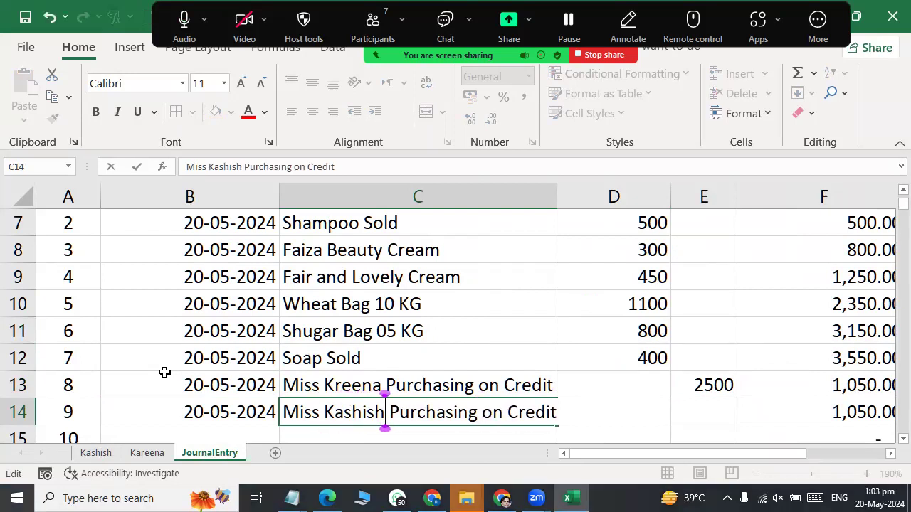
key(Return)
Check the first customer's ledger total, then enter the 3450 credit in E14.
click(165, 375)
key(Right)
key(Right)
key(Right)
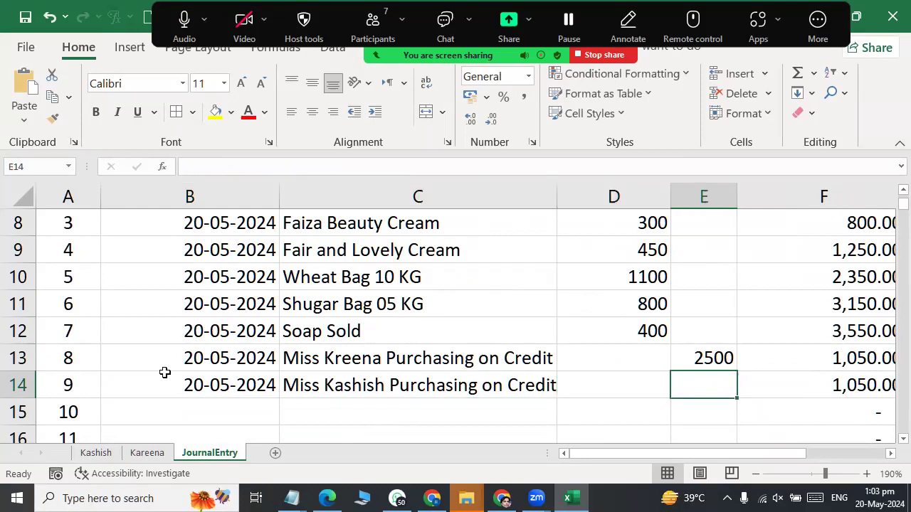
click(97, 453)
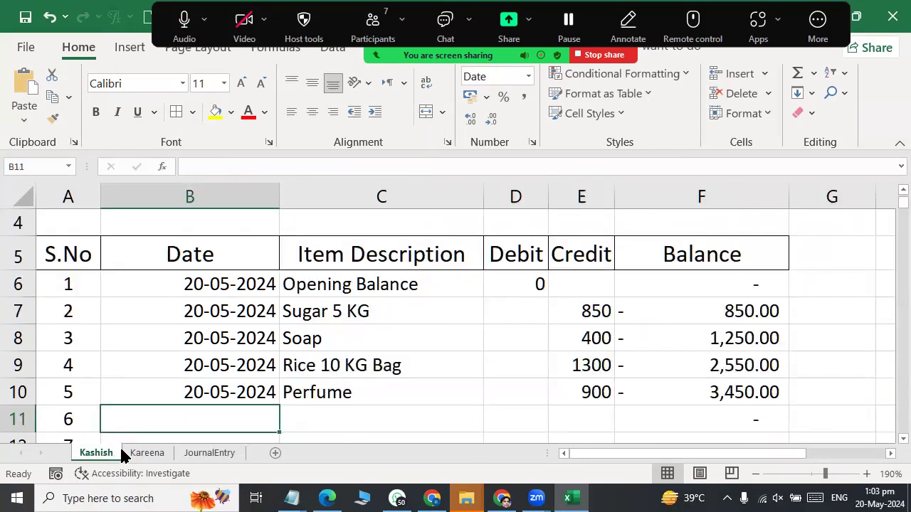
click(188, 457)
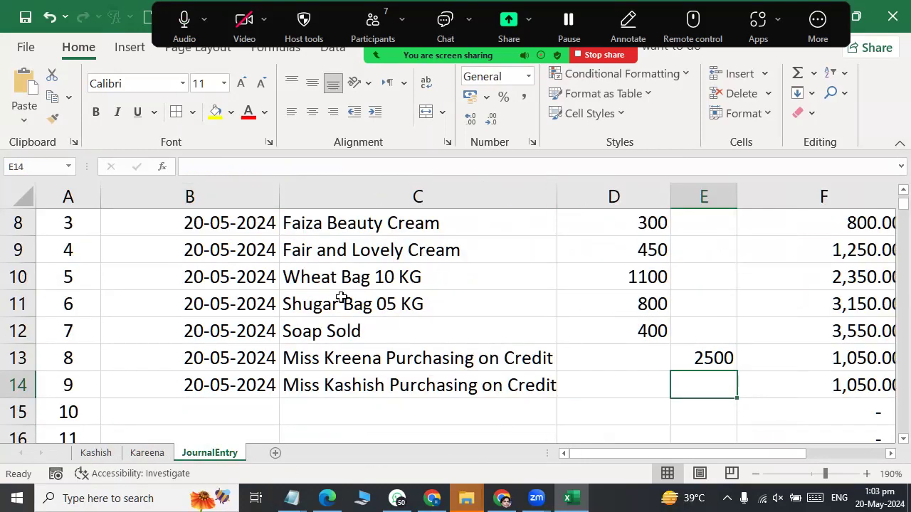
text(3450)
key(Return)
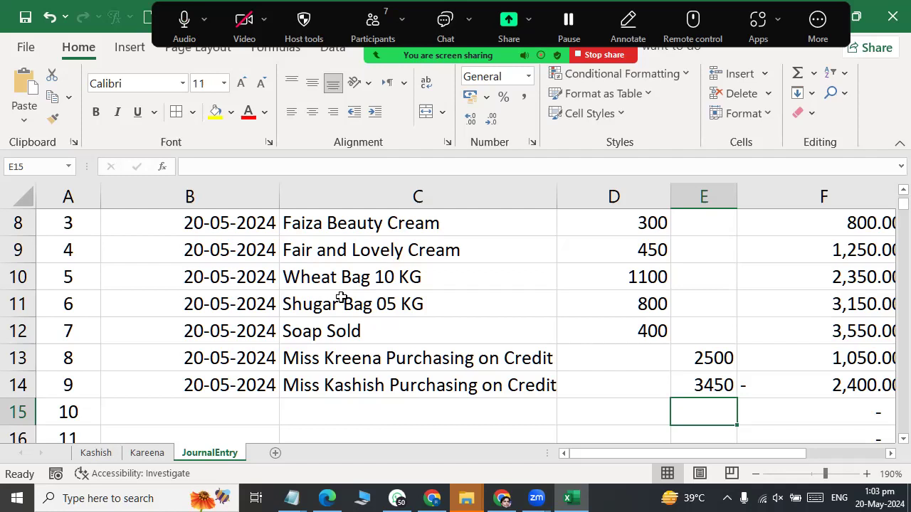
In the second customer's ledger, enter a 01-03-2024 'Cash Received' debit of 2500.
click(132, 456)
click(97, 456)
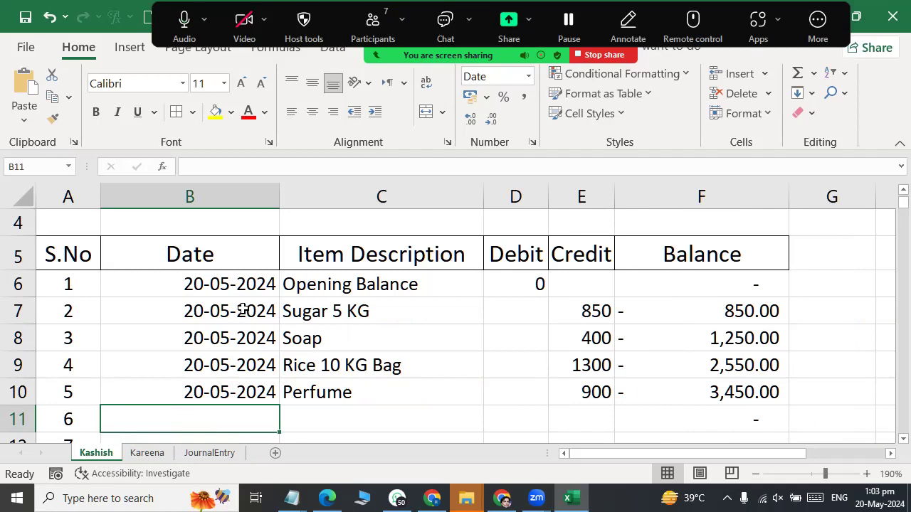
click(158, 455)
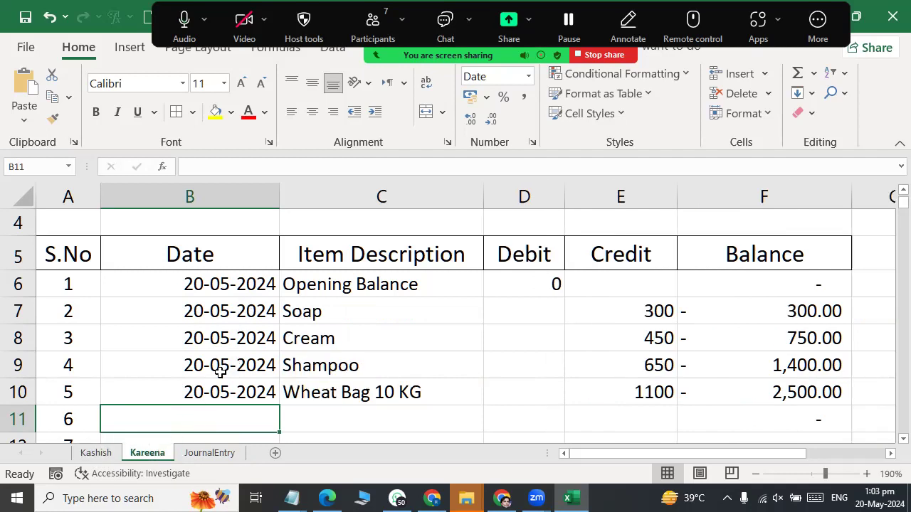
text(1/3/2024)
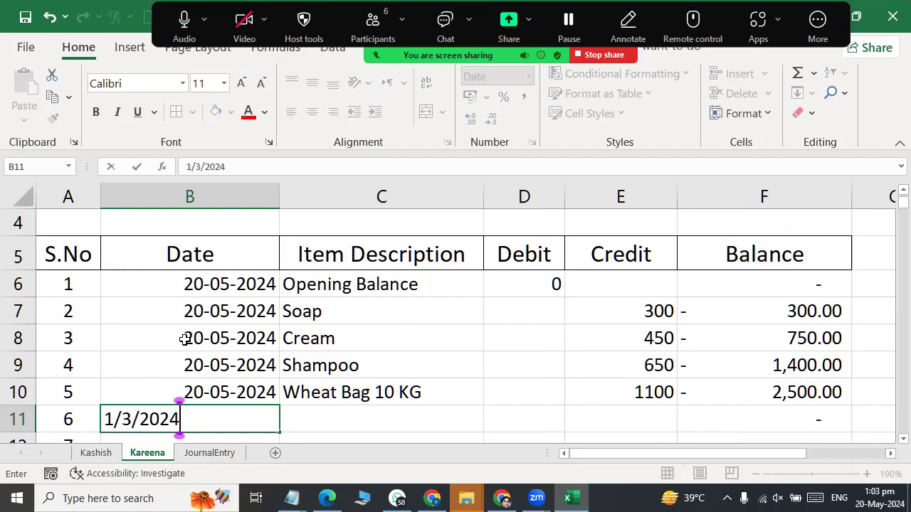
key(Tab)
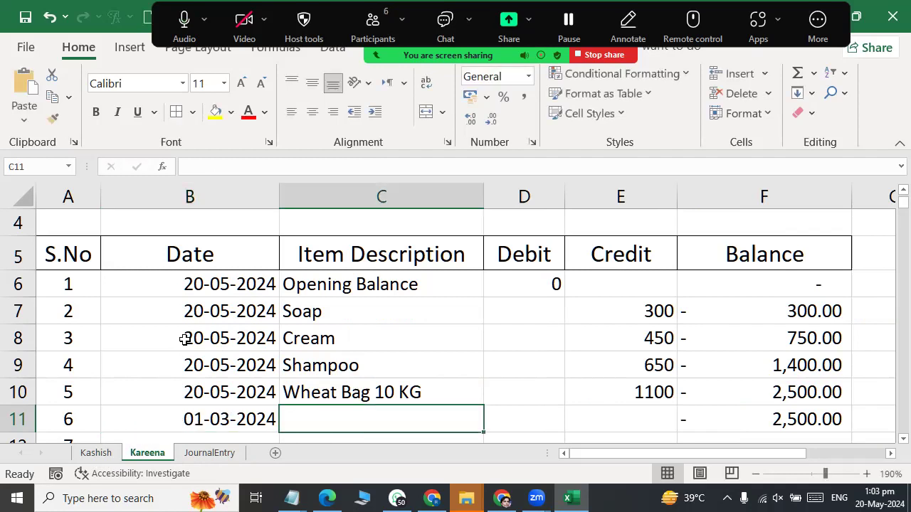
text(Cash Received)
key(Tab)
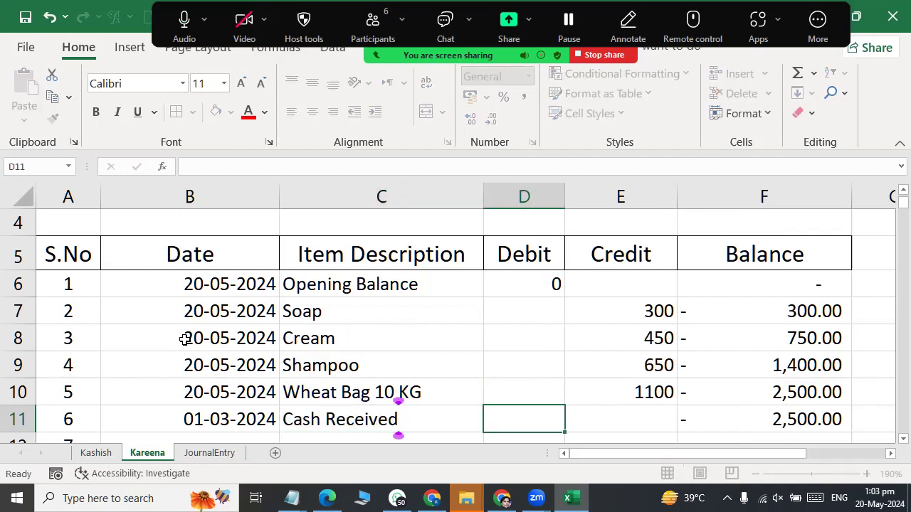
text(2500)
key(Return)
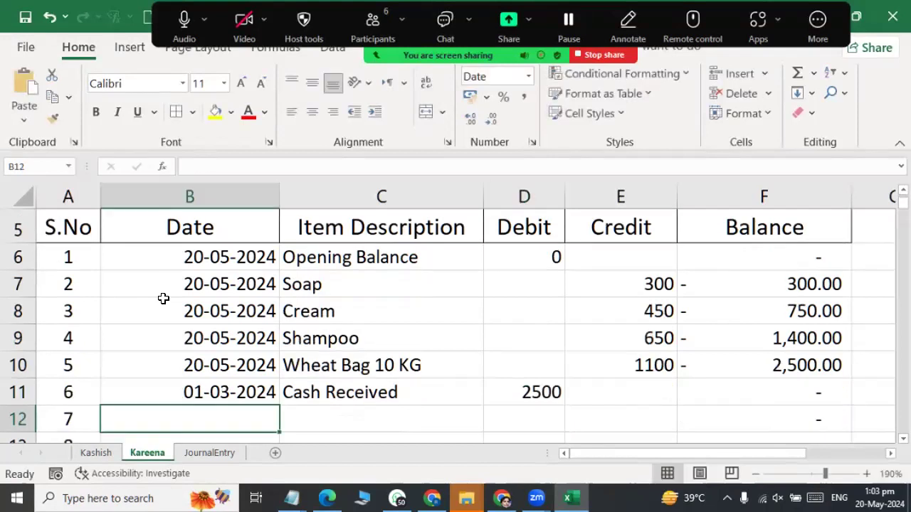
Add a JournalEntry row dated 01-03-2025 for cash received from the second customer, debit 2500.
click(209, 452)
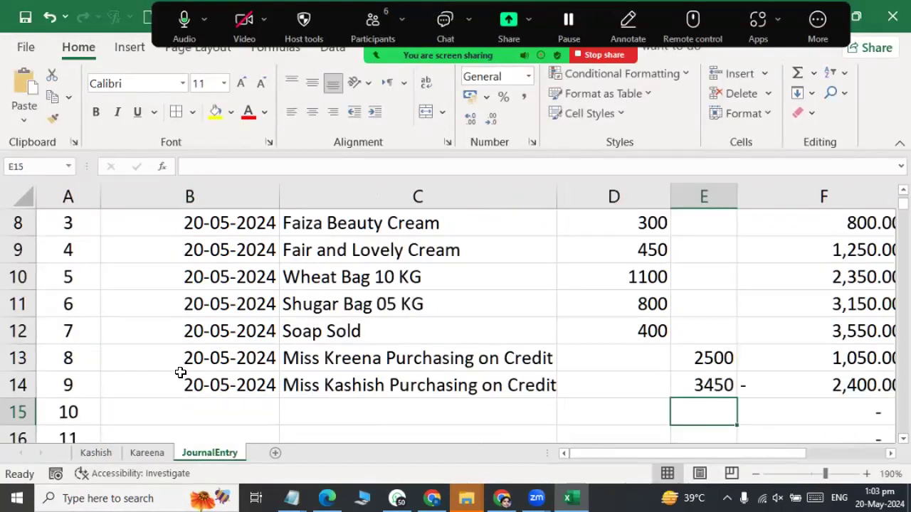
text(1/)
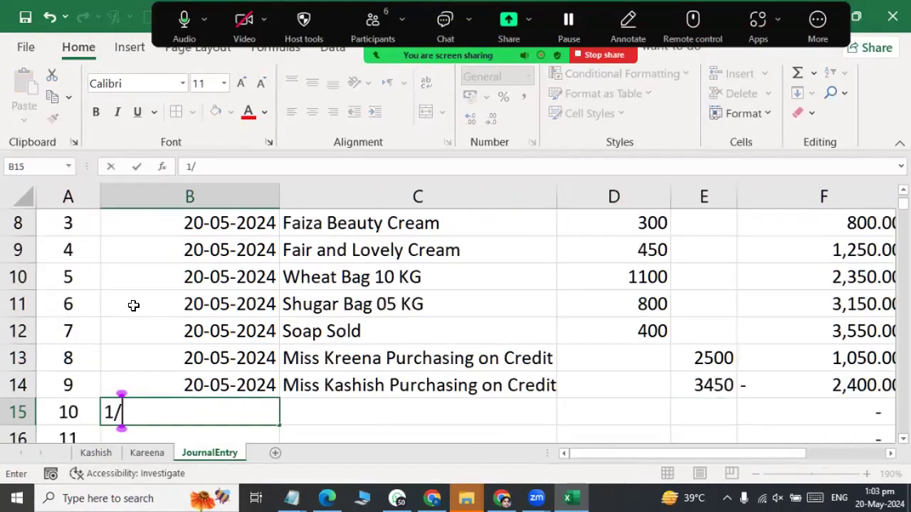
text(3/2025)
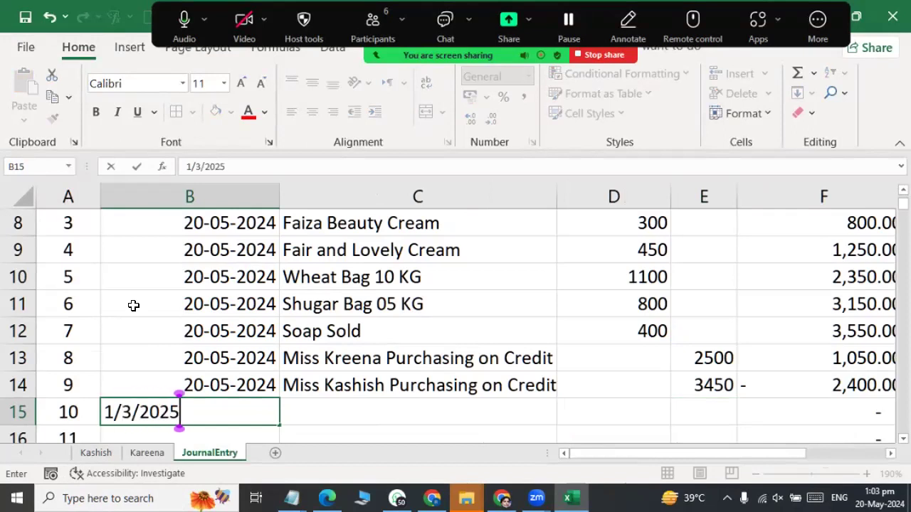
key(Tab)
text(Cash Received from Kareena)
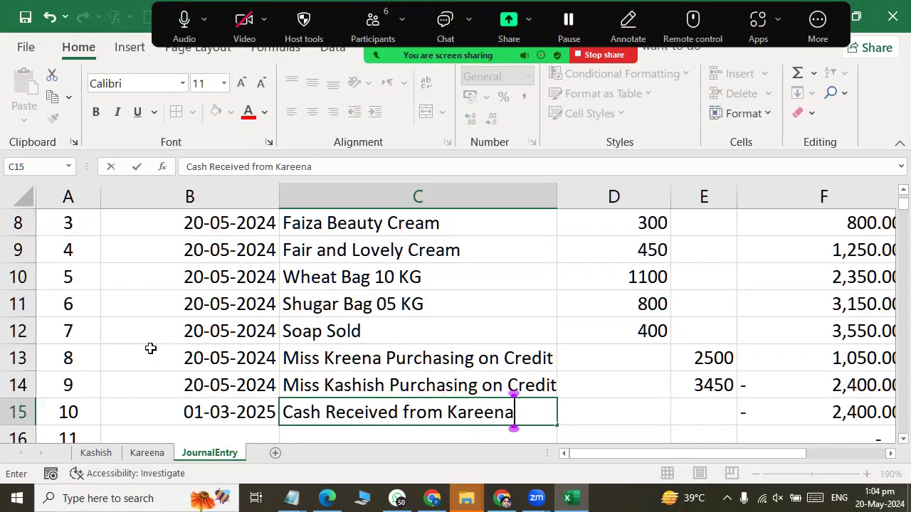
key(Tab)
text(2500)
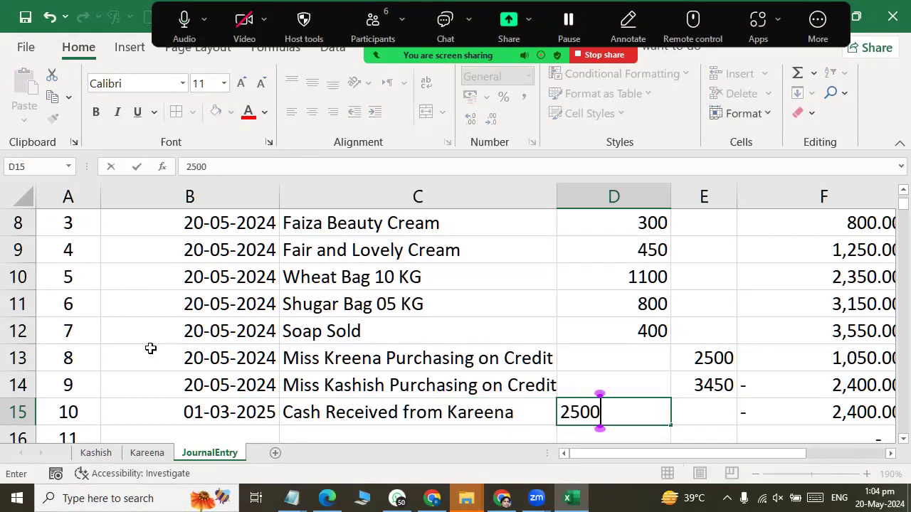
key(Return)
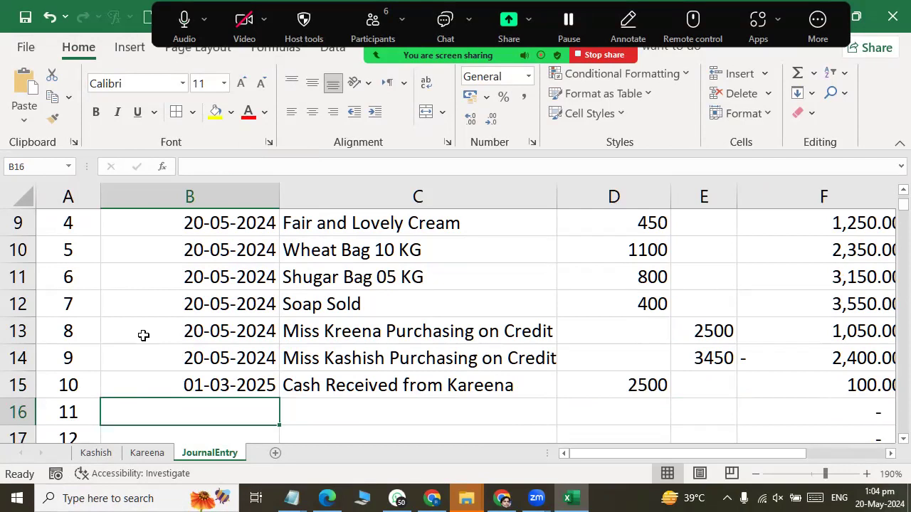
Enter a 05-03-2024 'Cash Received' debit of 2000 in the first customer's ledger and check F11's balance.
click(98, 456)
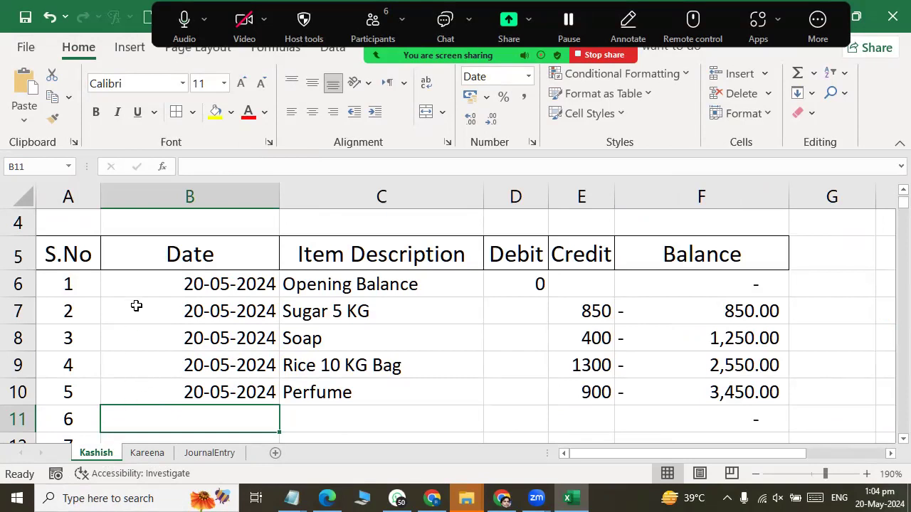
text(1/)
key(BackSpace)
key(BackSpace)
text(5/3/2024)
key(Tab)
text(Cash Receive)
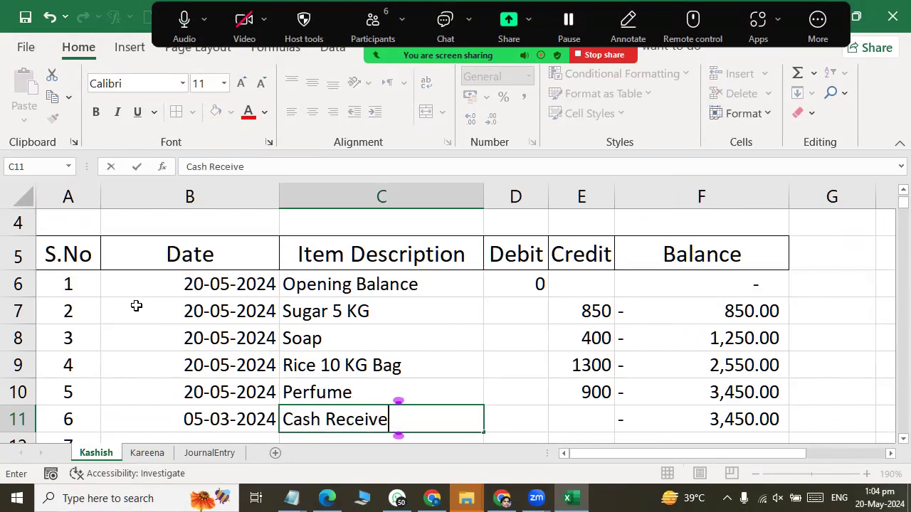
text(d)
key(Tab)
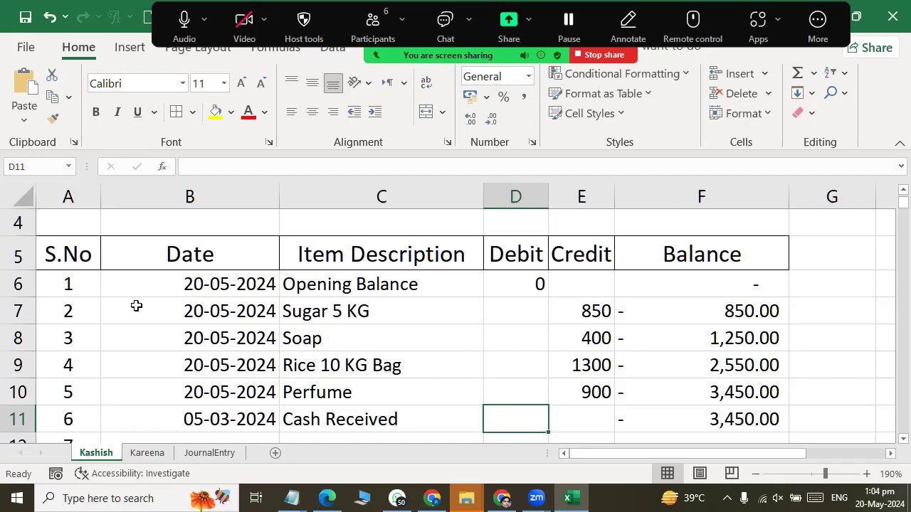
text(2000)
key(Return)
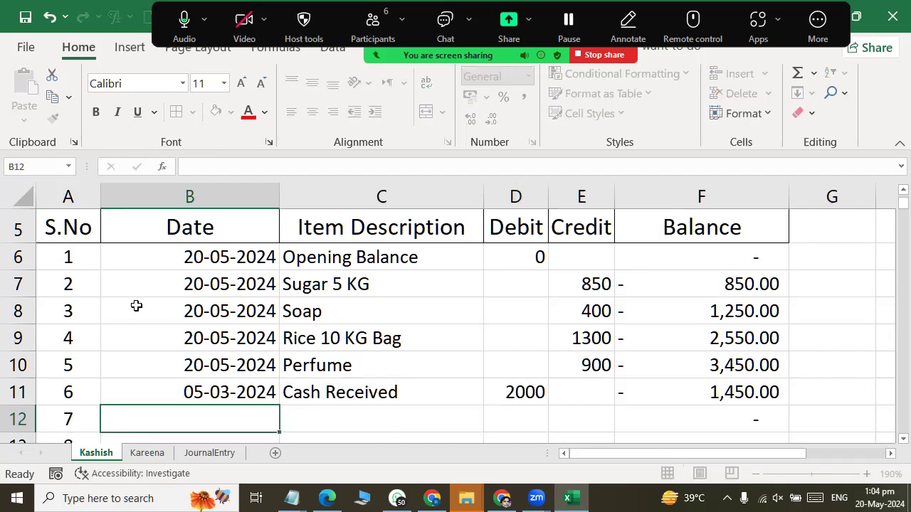
click(733, 392)
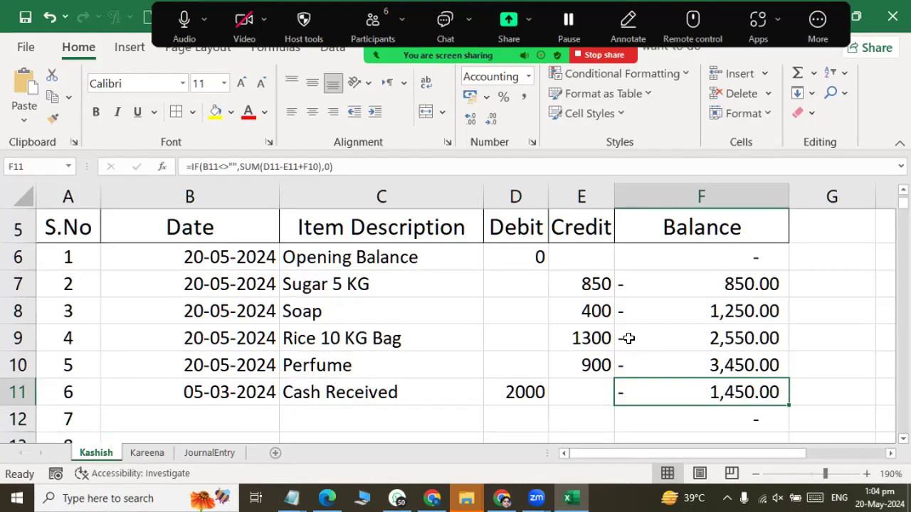
Start JournalEntry row 16, correcting the date from 20-05-2024 to 05-03-2024.
click(209, 453)
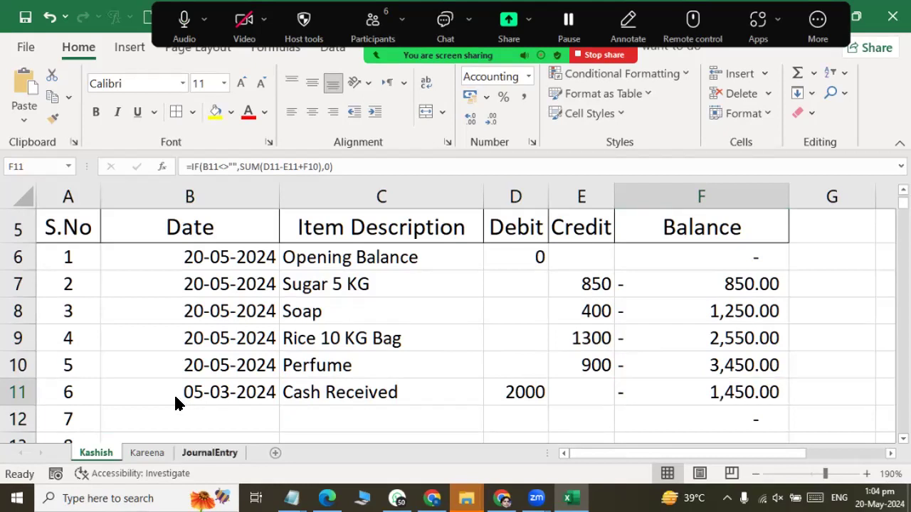
text(20-05-2024)
key(Tab)
key(ctrl+d)
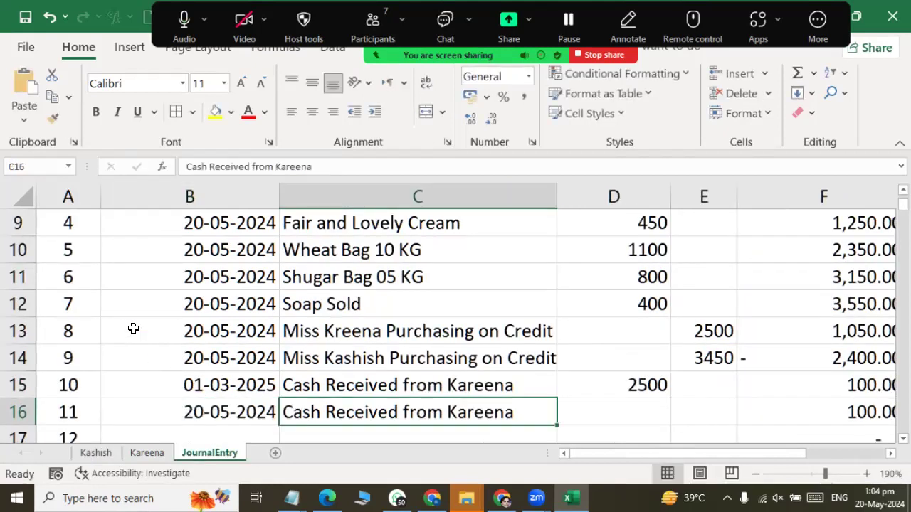
key(F2)
key(shift+Tab)
key(F2)
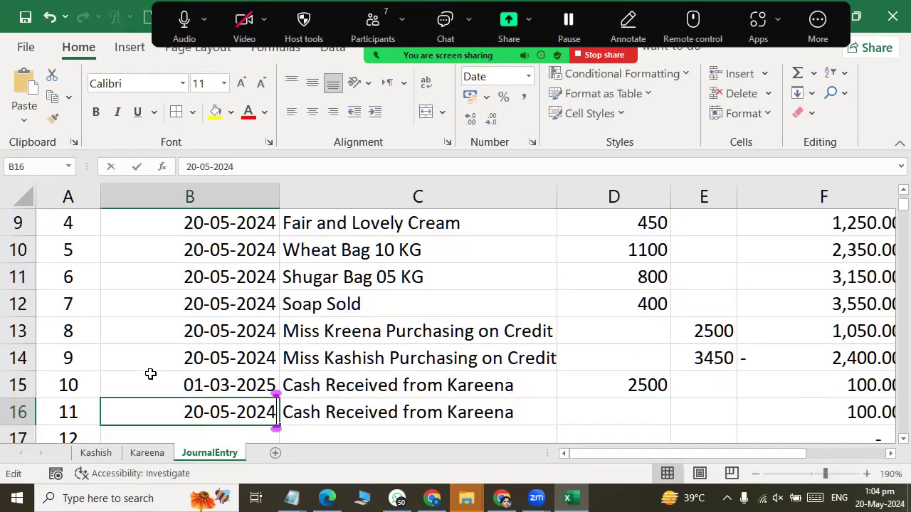
key(Left)
key(Left)
key(Left)
key(Left)
key(Left)
key(Left)
key(BackSpace)
key(BackSpace)
text(5)
key(Right)
key(Right)
key(Right)
key(BackSpace)
text(3)
key(Tab)
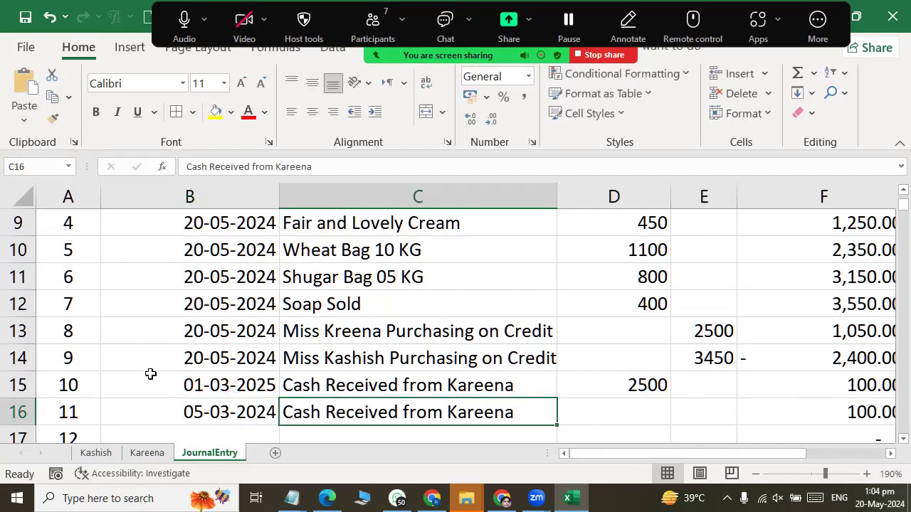
Change the description to cash received from the first customer and enter the 2000 debit.
key(F2)
key(BackSpace)
key(BackSpace)
key(BackSpace)
key(BackSpace)
key(BackSpace)
key(BackSpace)
key(BackSpace)
text(Kashish)
key(Tab)
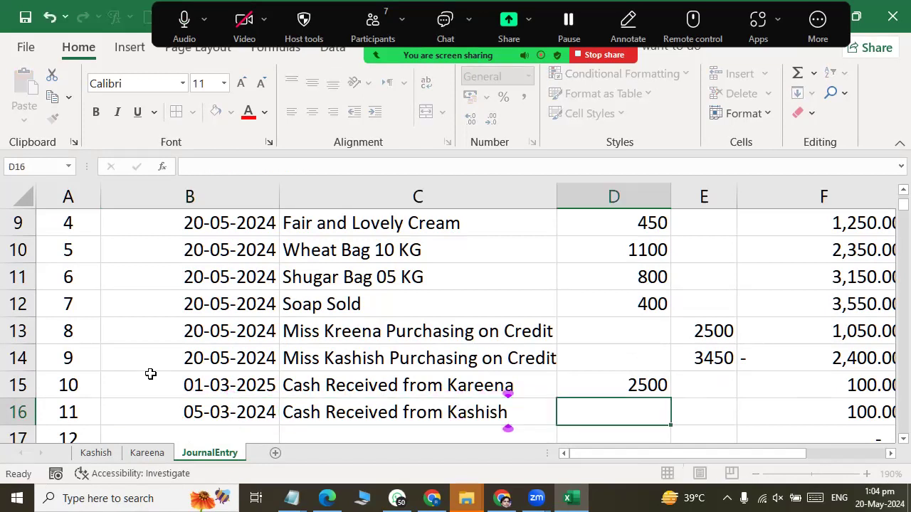
text(200)
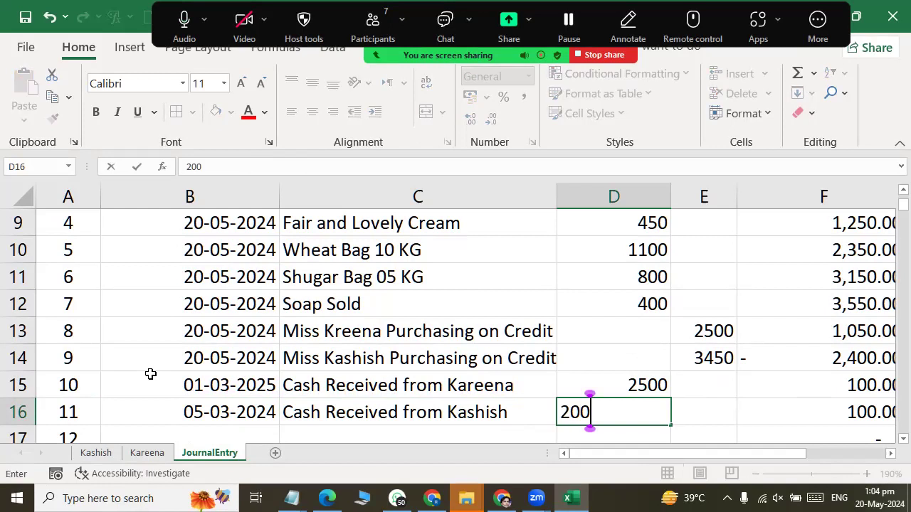
text(0)
key(Return)
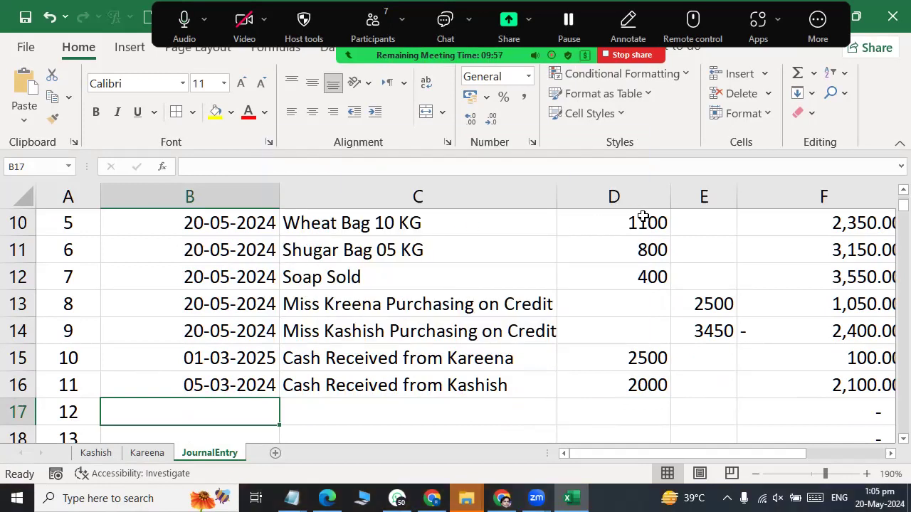
Scroll up and review both customer ledgers, ending on the second customer's sheet.
scroll(668, 257, up, 1)
scroll(668, 262, up, 1)
click(146, 453)
click(95, 453)
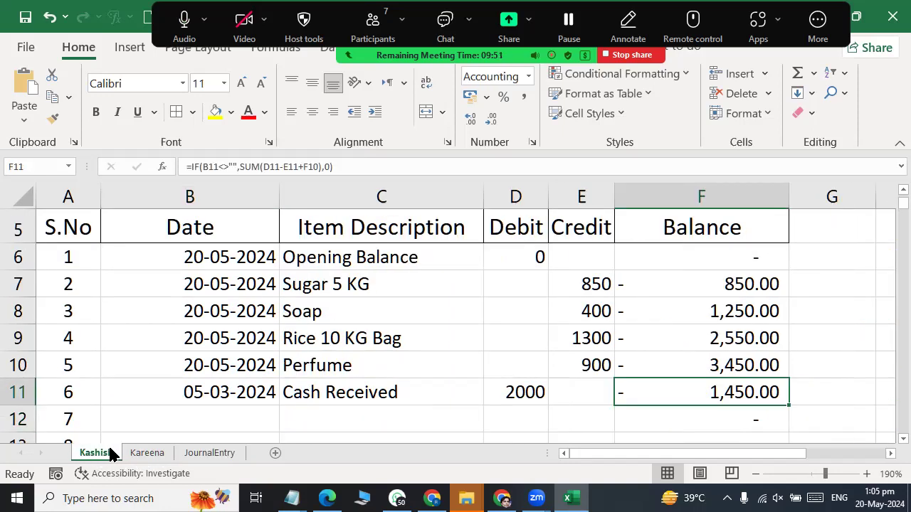
click(145, 453)
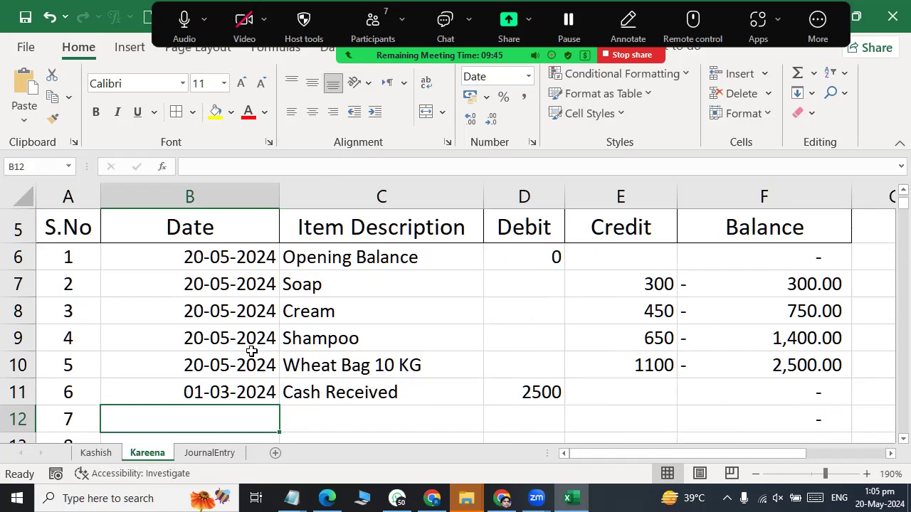
Save the workbook via Browse into ExcelFiles under the name 'customer account'.
click(26, 17)
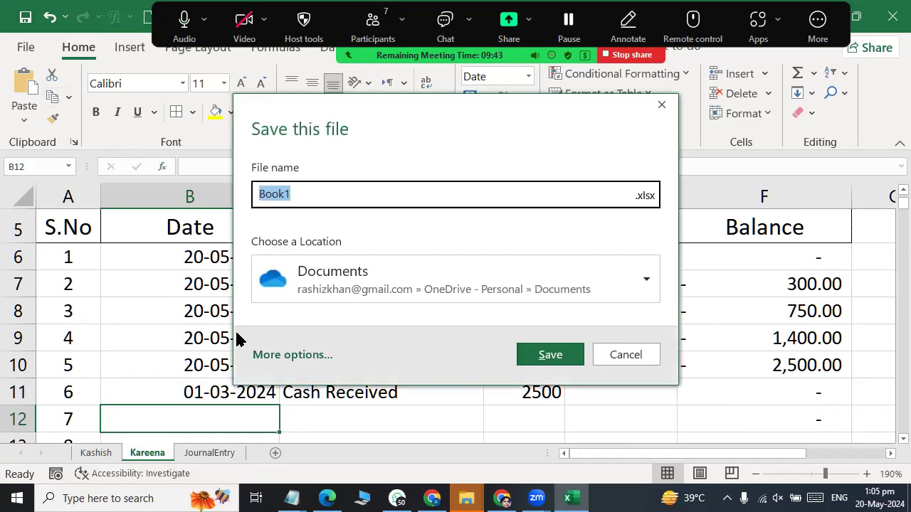
click(297, 354)
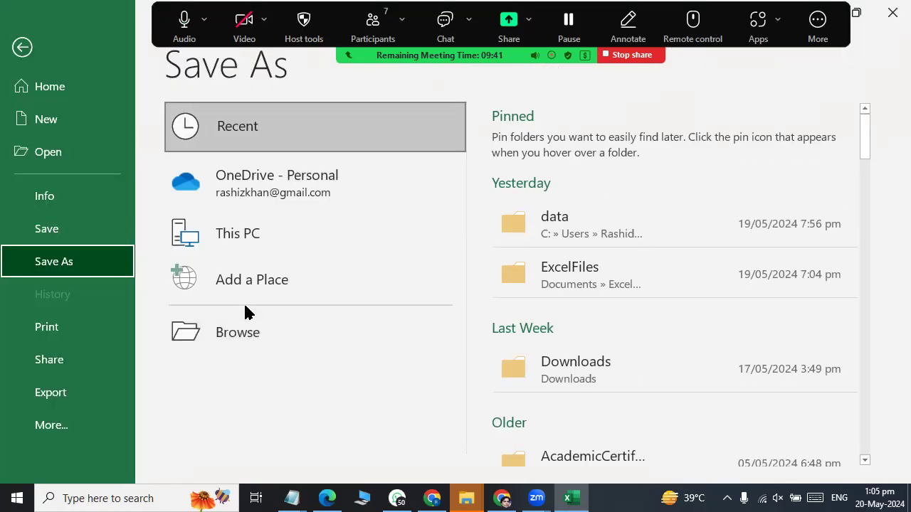
click(249, 333)
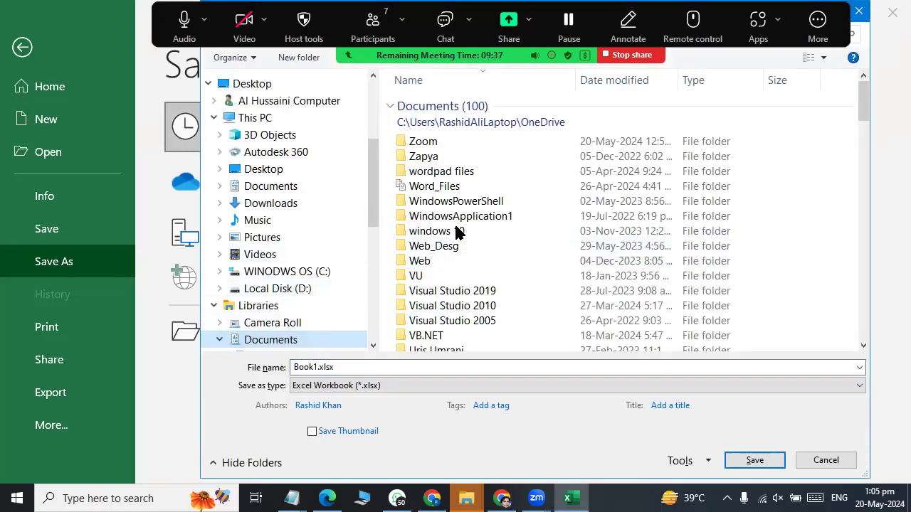
click(458, 233)
key(e)
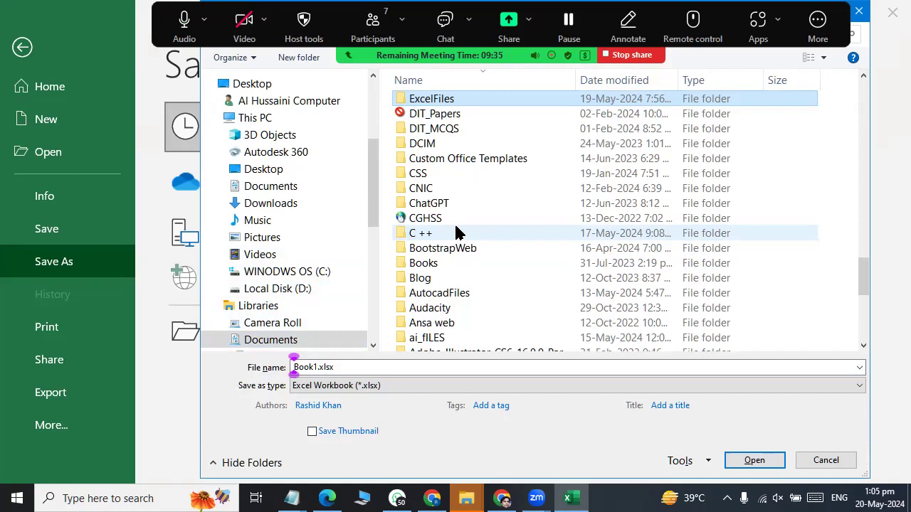
key(Return)
double_click(373, 368)
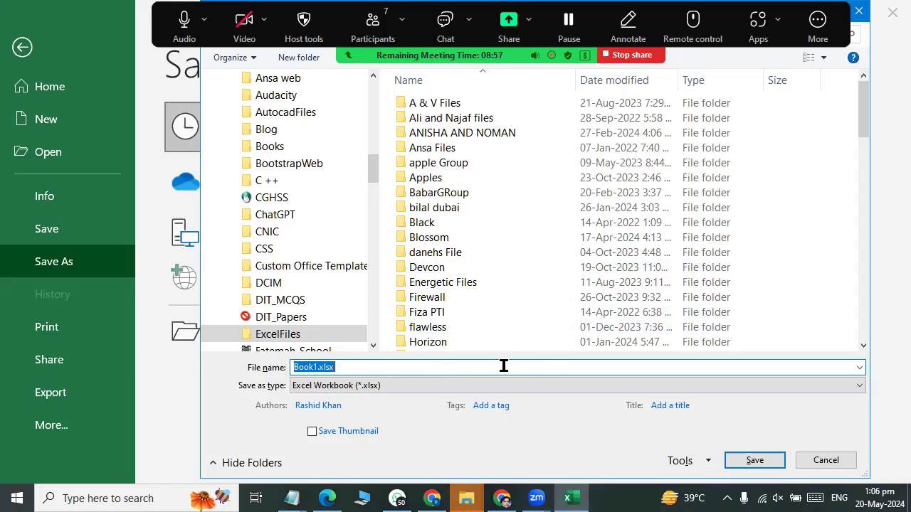
text(customer )
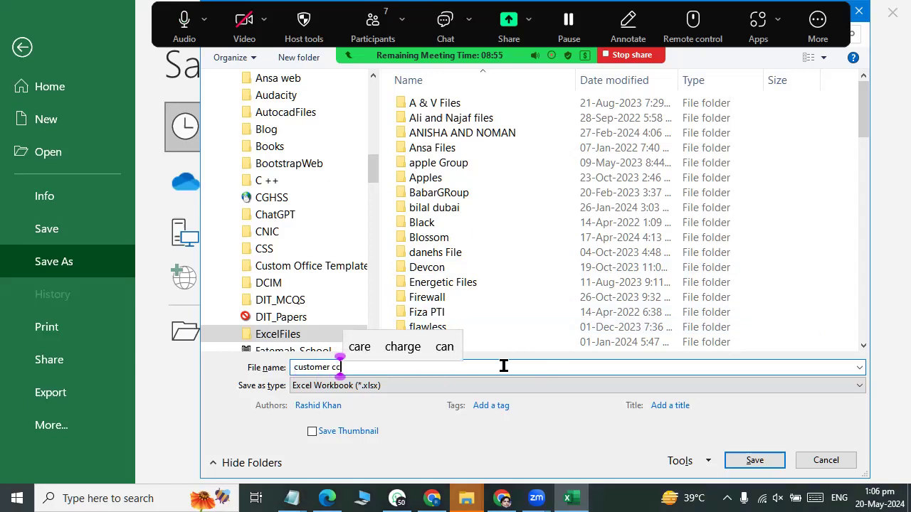
text(account)
key(Return)
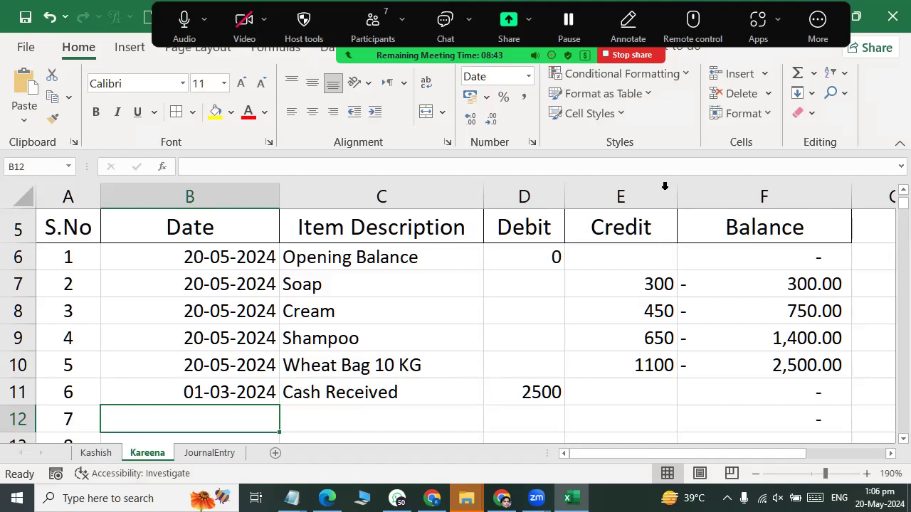
Open Zoom's More menu with the recording and breakout room options.
click(817, 20)
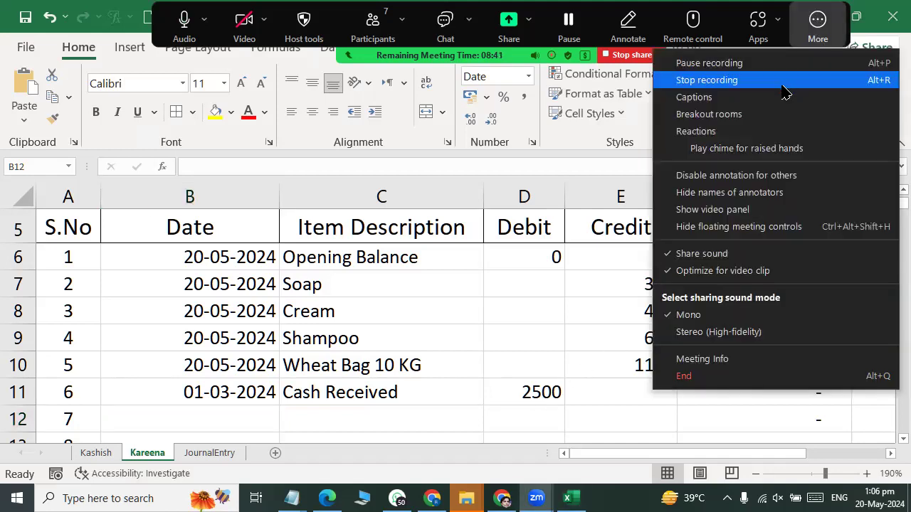